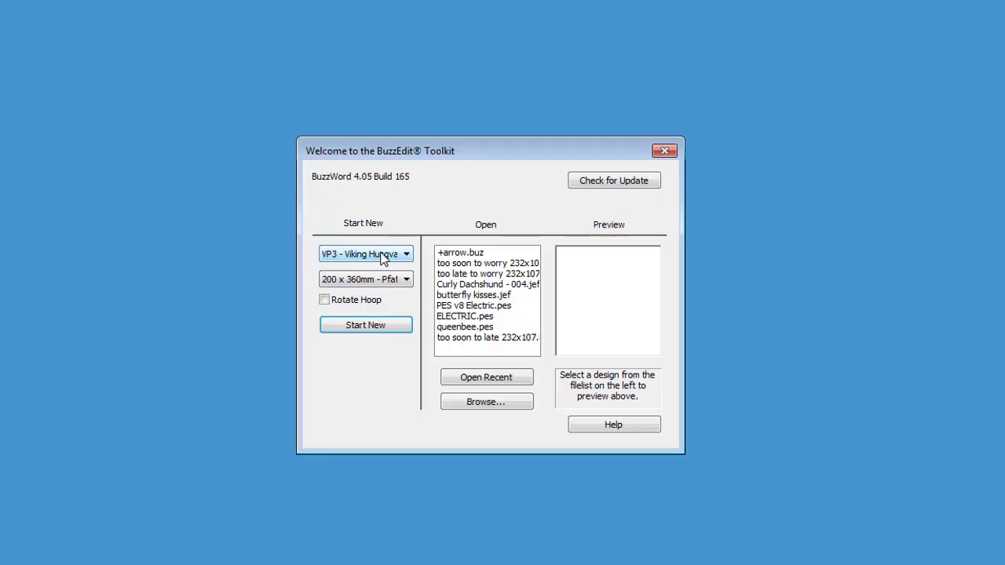
Step: Start a new blank VP3 - Viking Husqvarna design in the 200 x 360mm hoop
left_click(382, 256)
left_click(383, 255)
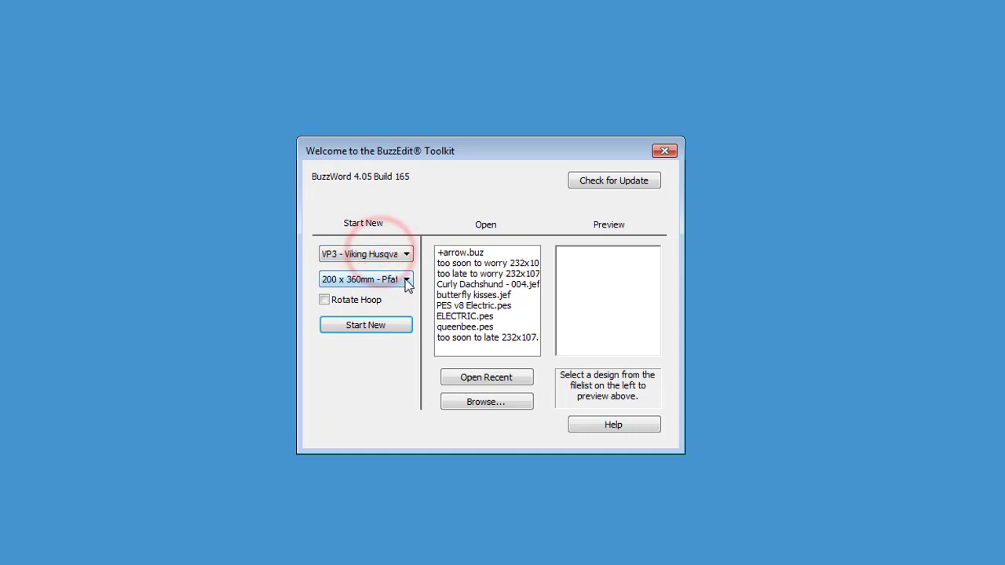
left_click(396, 325)
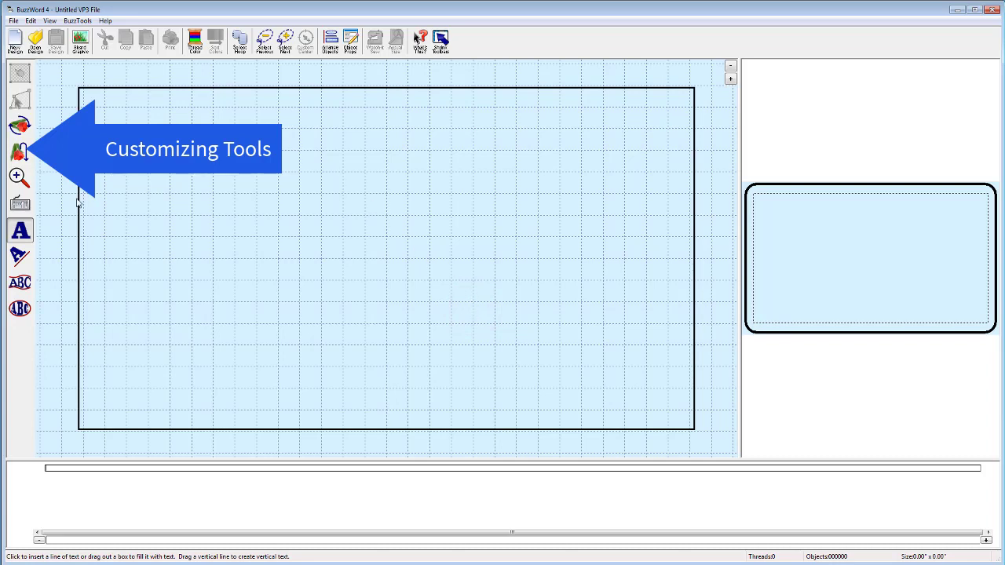
Step: Add a text line reading 'It's too soon' near the hoop's top-left
left_click(30, 229)
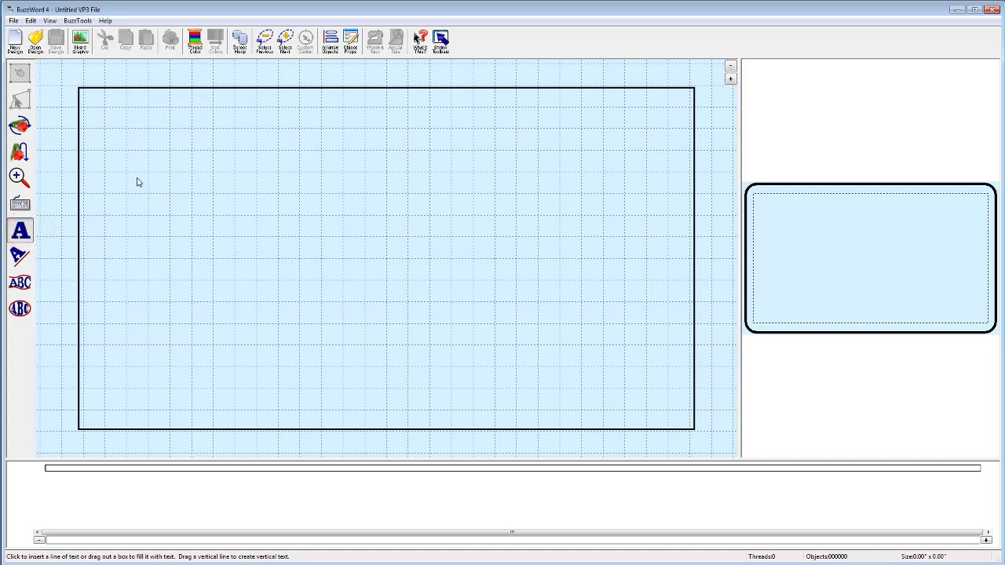
left_click(136, 178)
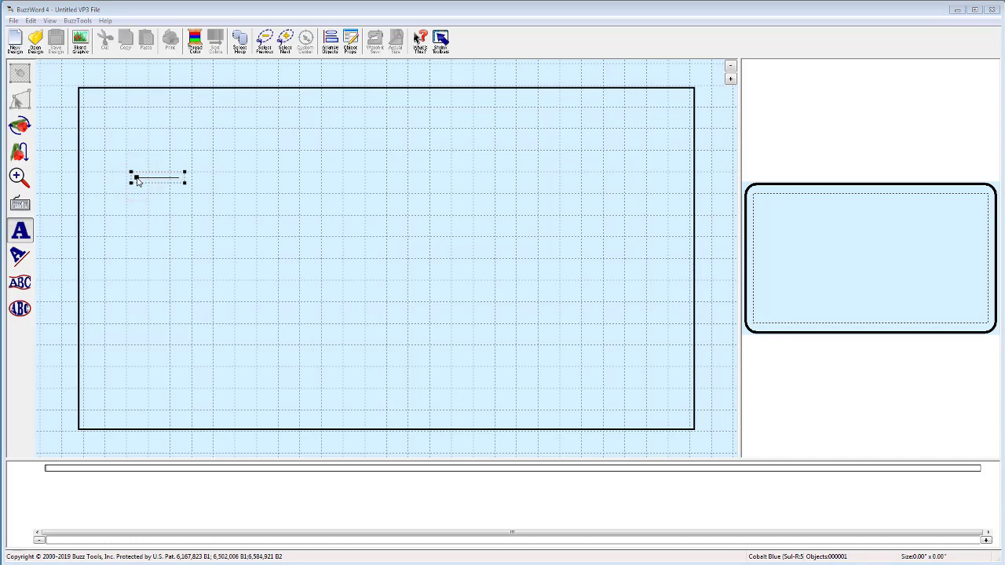
type("It")
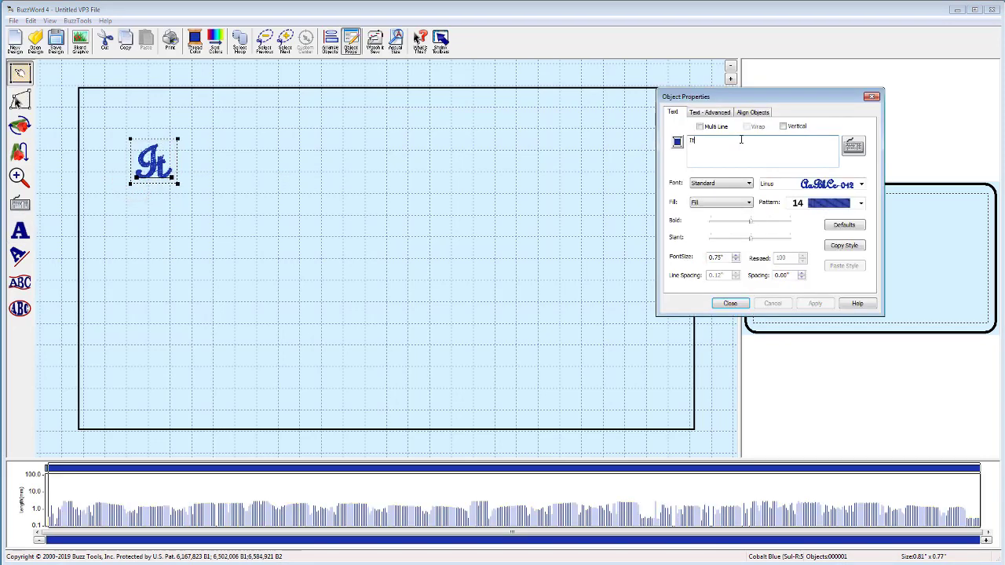
type("'s too soon")
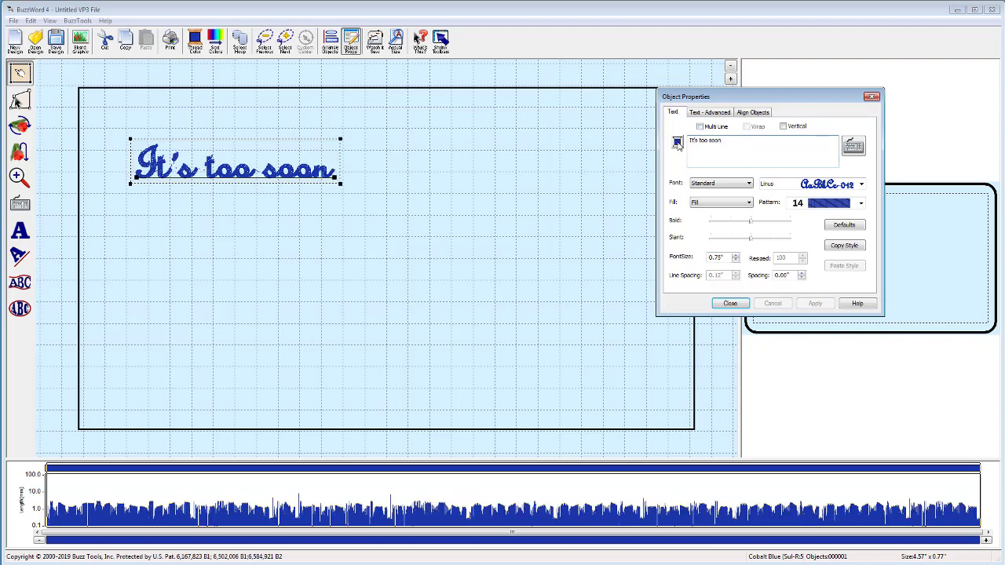
Step: Change the text's thread colour to Grass Green
left_click(676, 142)
left_click(723, 165)
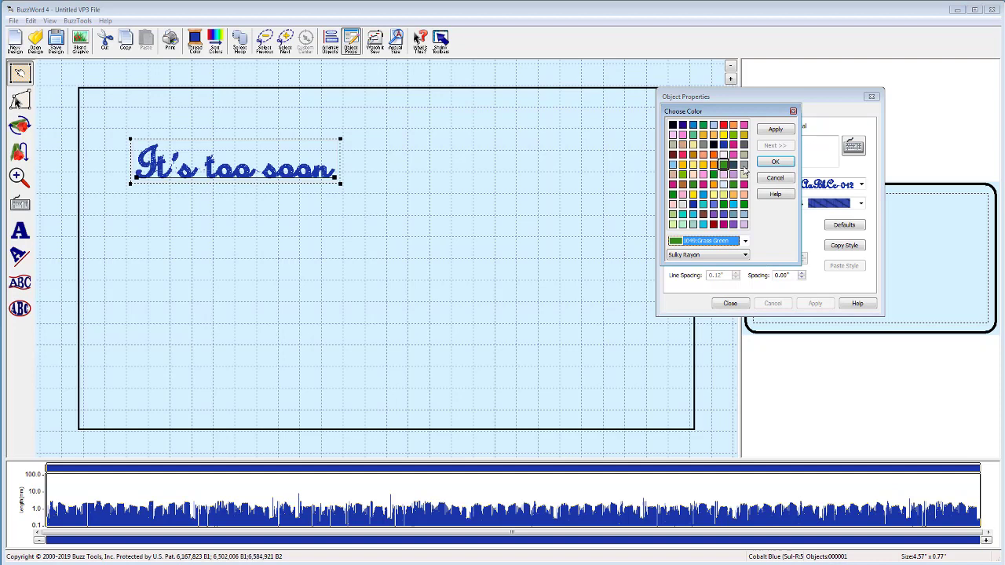
left_click(769, 162)
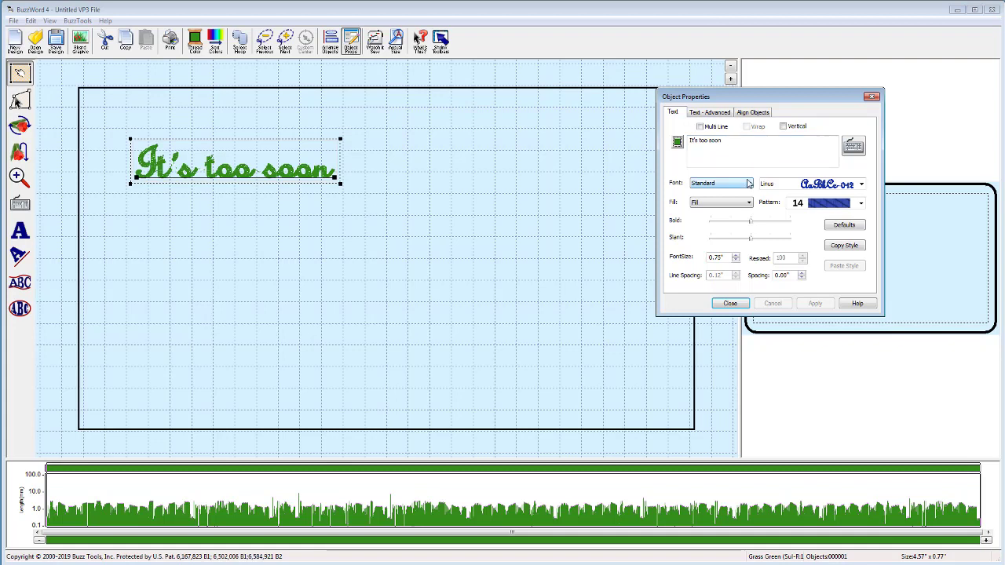
Step: Set the Standard font to Kids, then step through Lucida and Lucida3d to Memorand
left_click(748, 184)
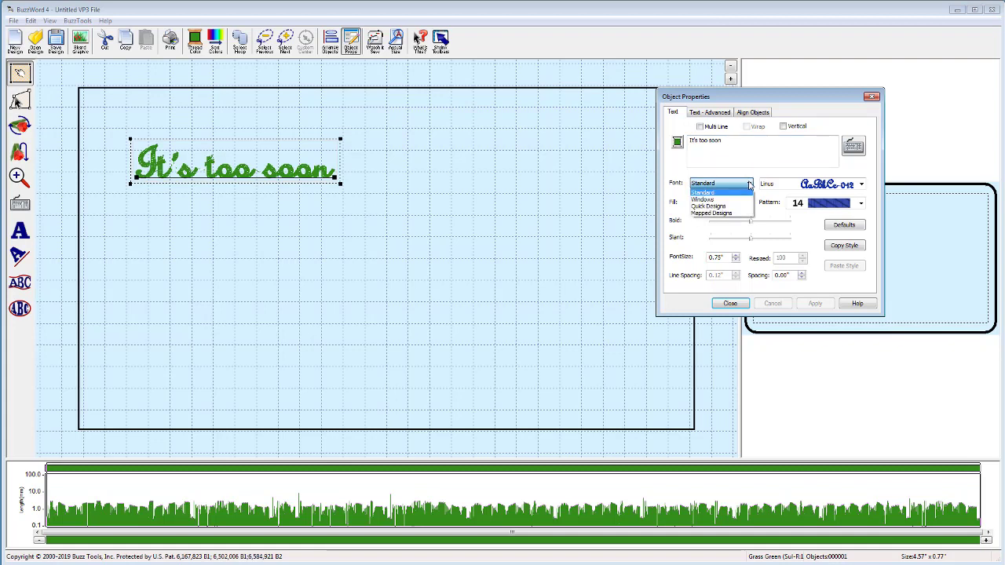
left_click(748, 184)
left_click(861, 184)
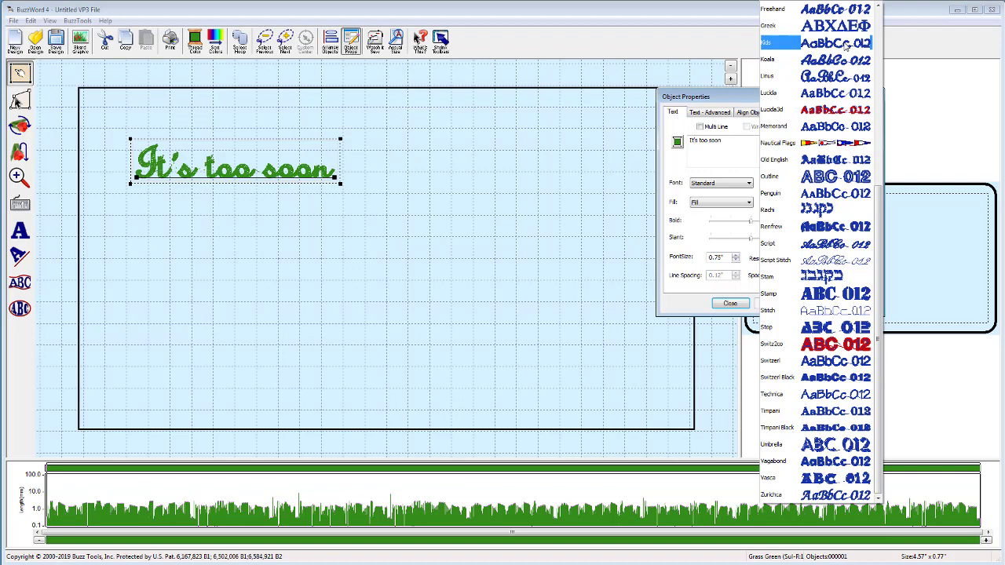
left_click(845, 44)
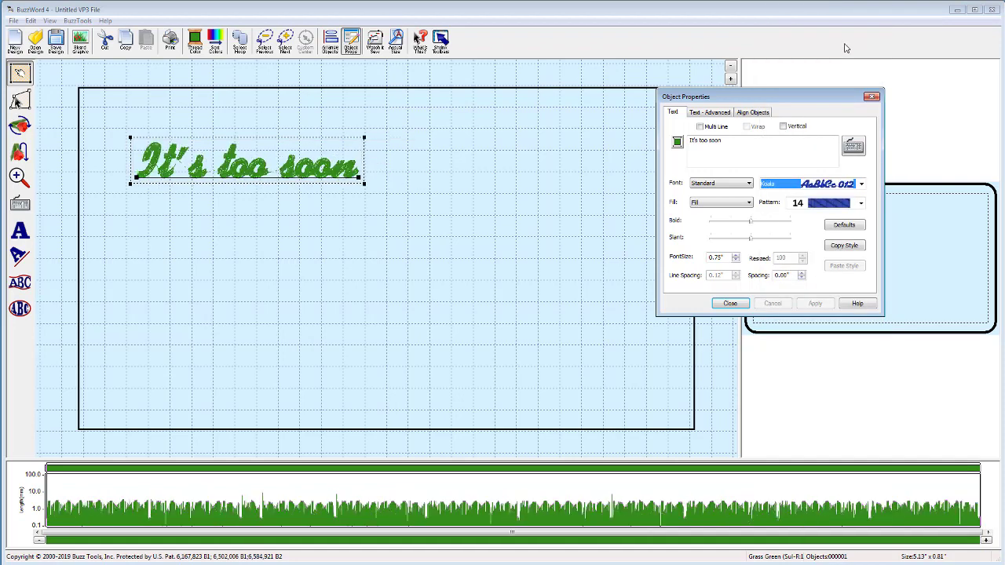
key("Down")
key("Down")
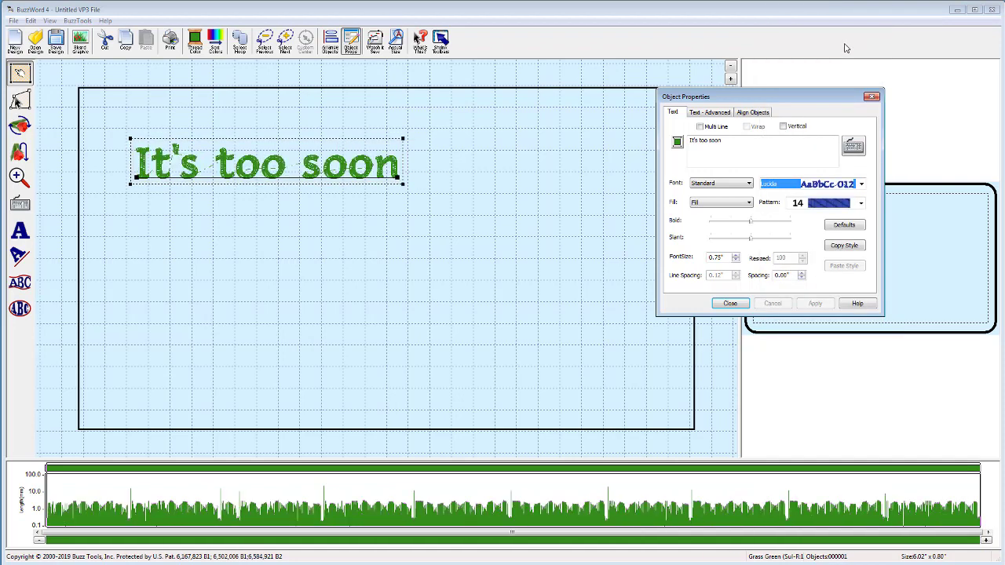
key("Down")
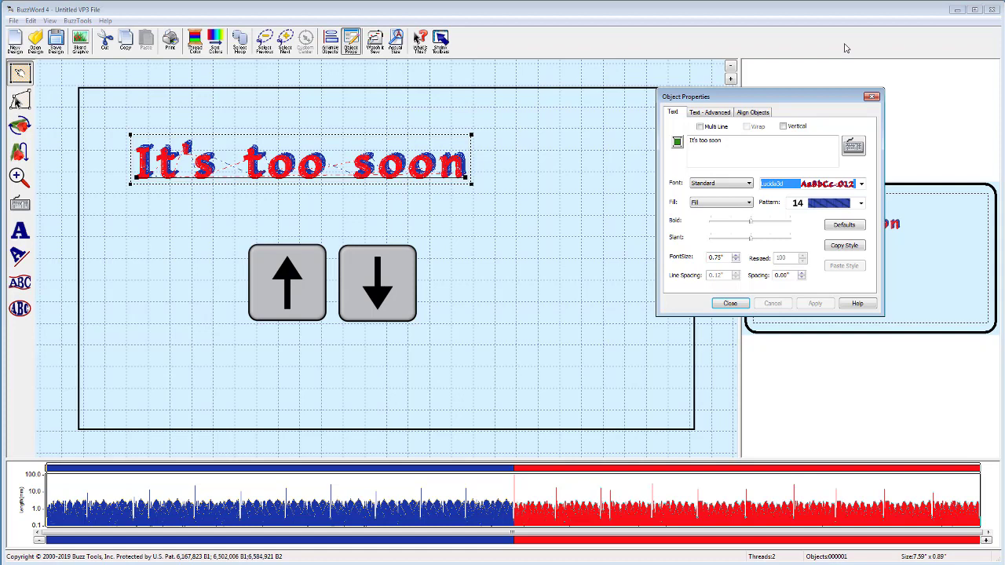
key("Down")
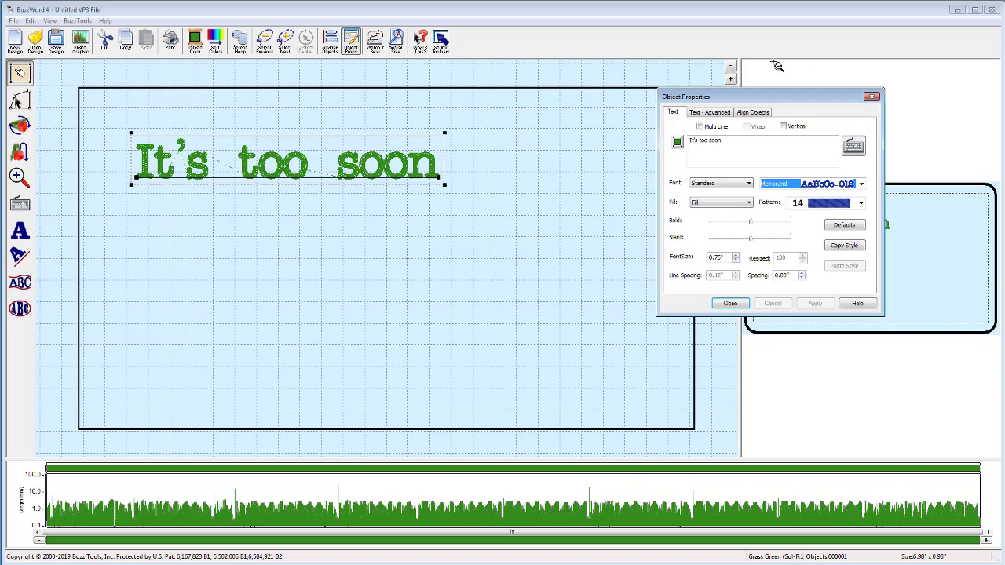
Step: Switch the text to Windows fonts, showing it in Berlin Sans FB Demi
left_click(742, 182)
left_click(724, 204)
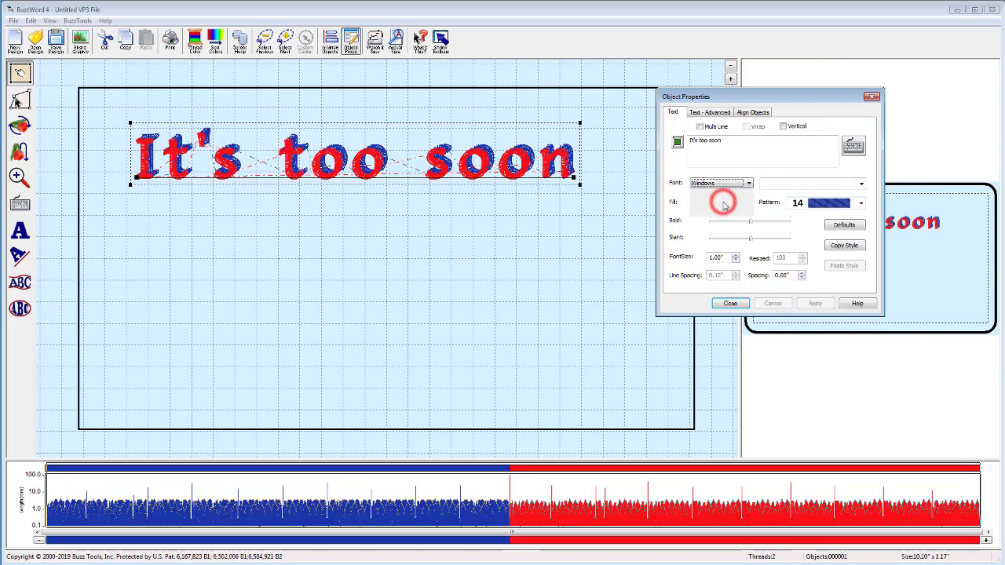
left_click(861, 184)
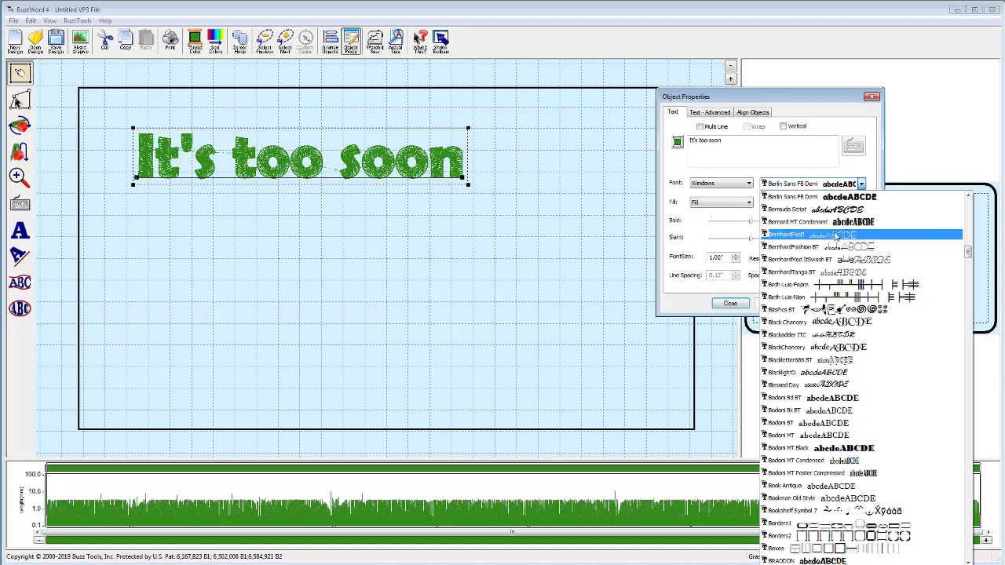
Step: Set the text in Bodoni BT with a 0.75" font size
left_click(830, 398)
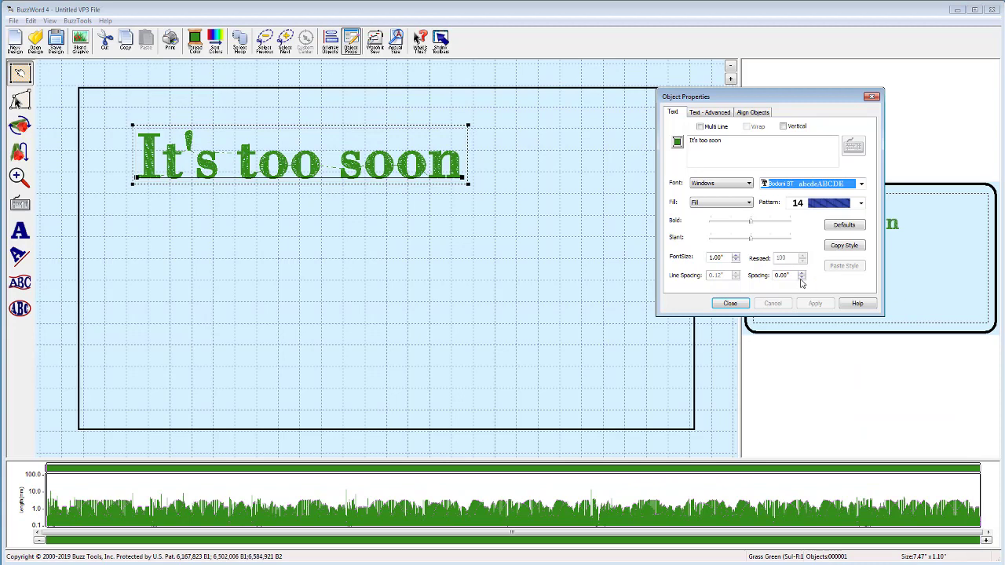
left_click(735, 255)
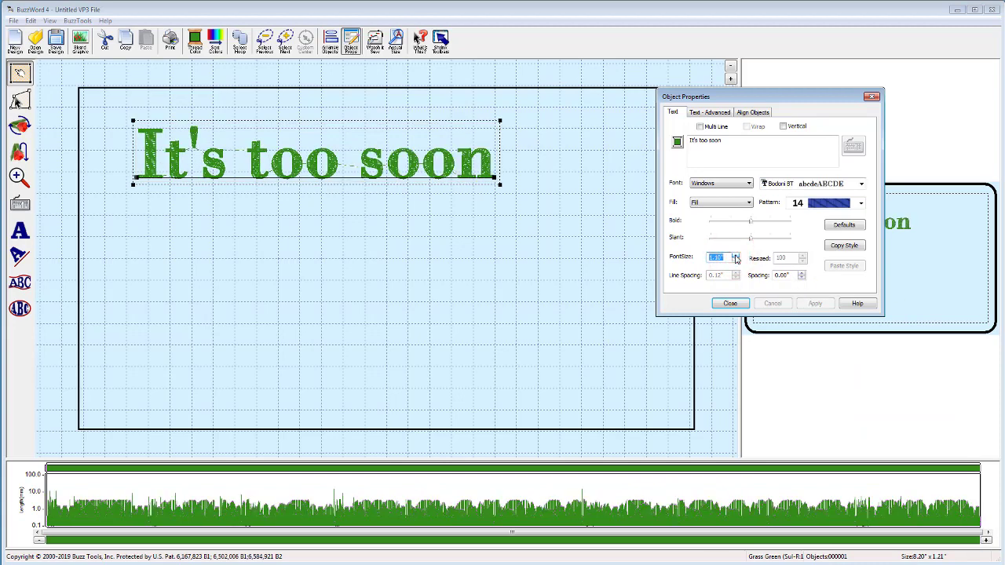
left_click(735, 255)
left_click(735, 257)
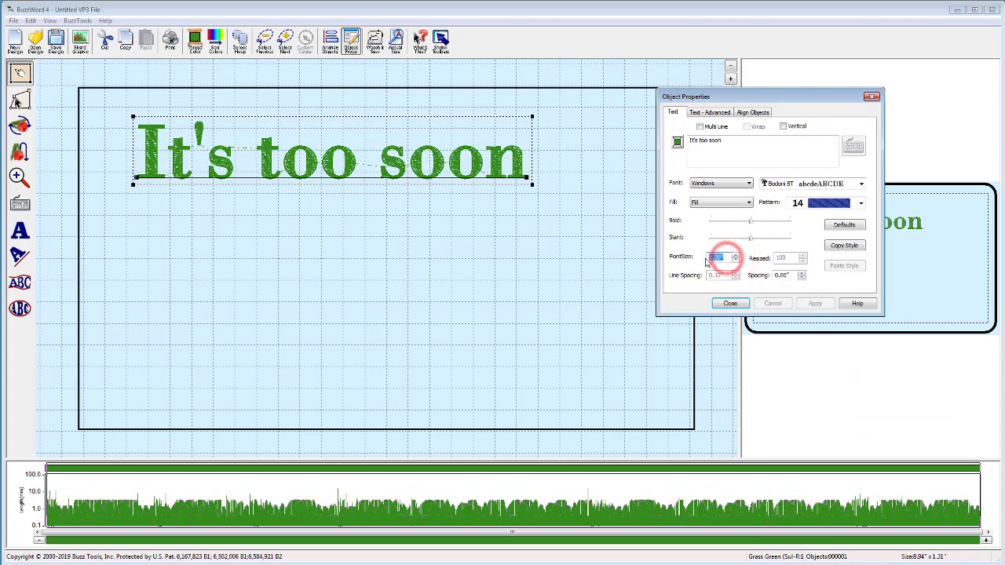
type("1")
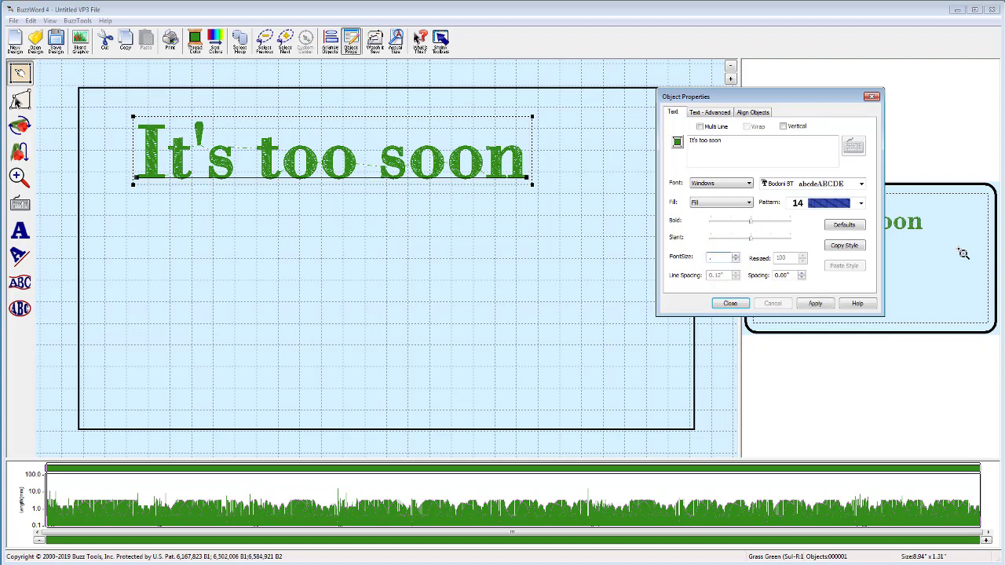
type("75")
key("Tab")
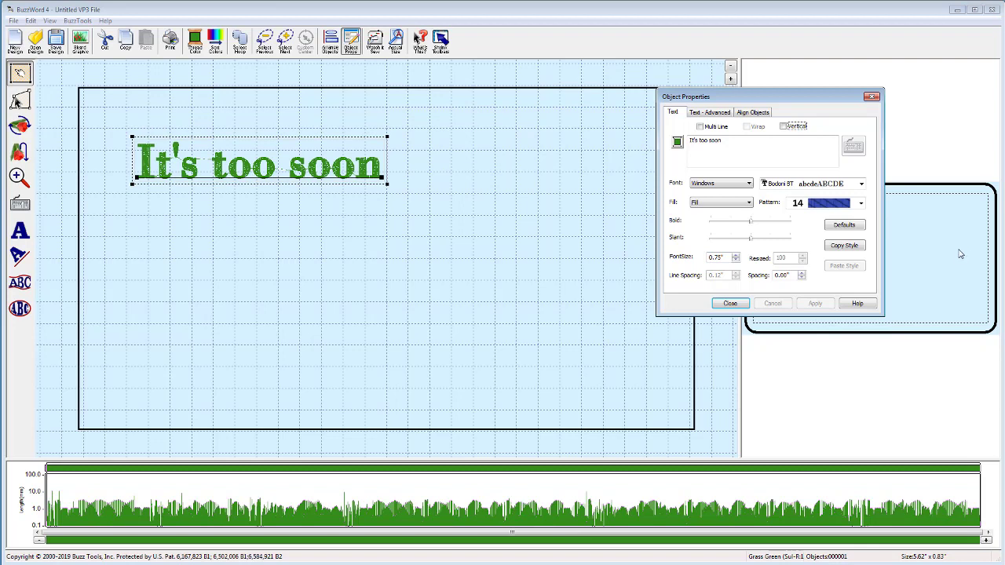
Step: Change the text underlay from Parallel to Zig-Zag
left_click(724, 114)
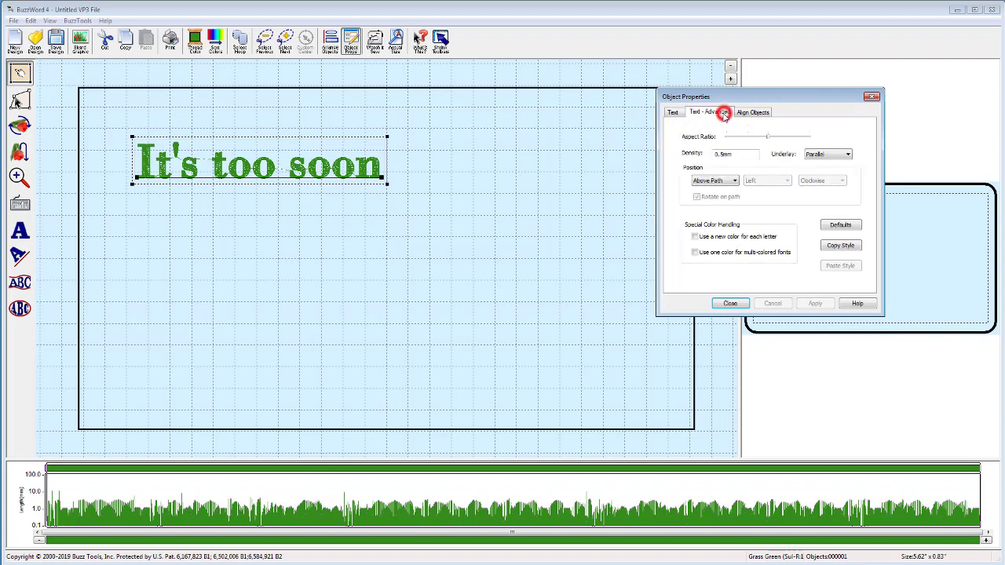
left_click(825, 160)
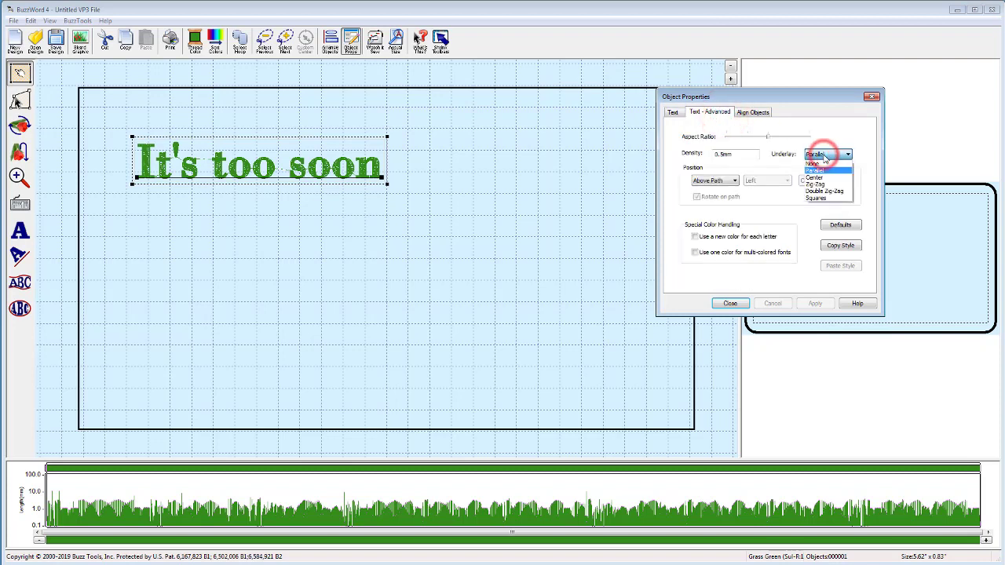
left_click(824, 185)
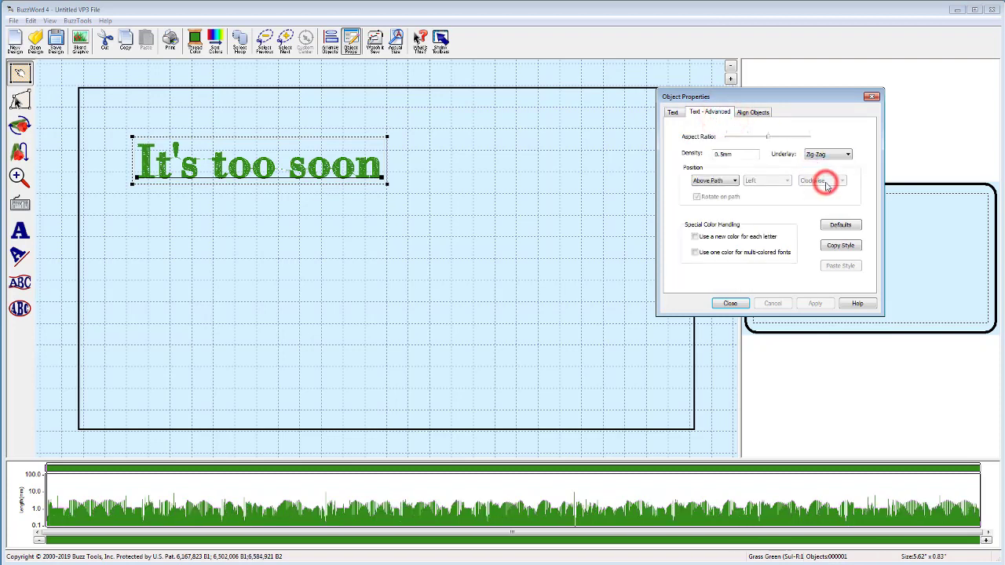
left_click(671, 112)
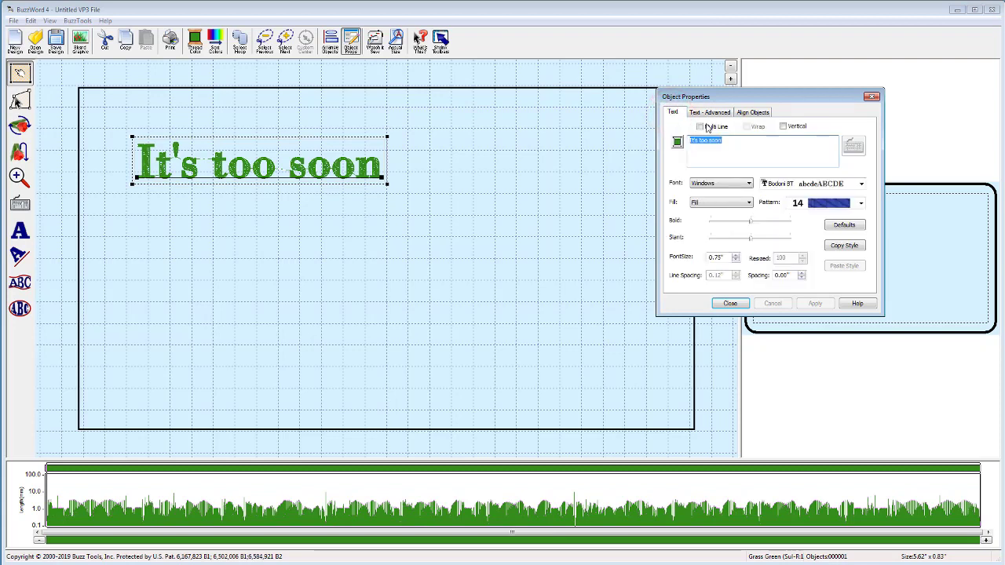
Step: Enable Multi Line, add a second line 'to worry.', and centre both lines
left_click(702, 127)
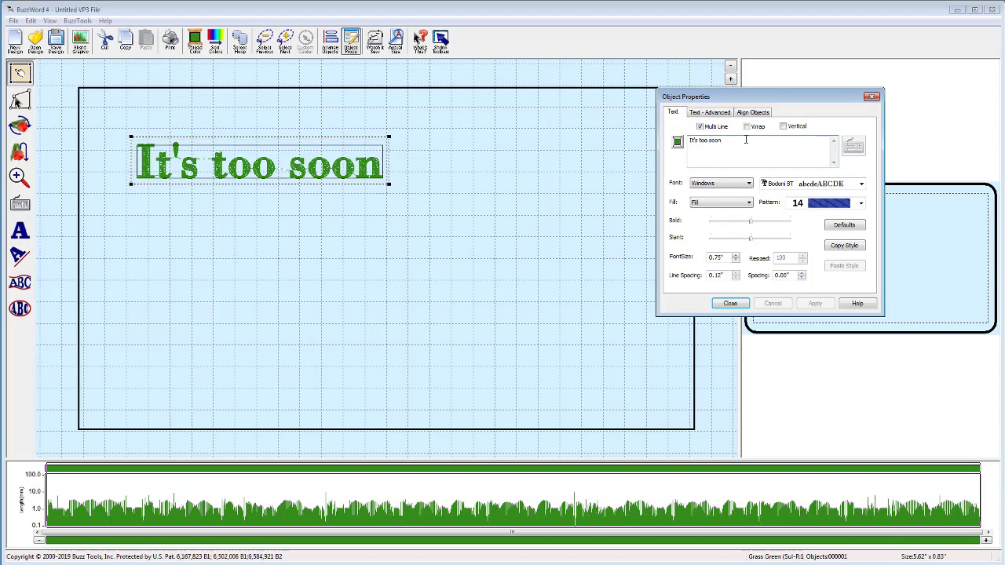
left_click(745, 140)
key("Return")
type("to wor")
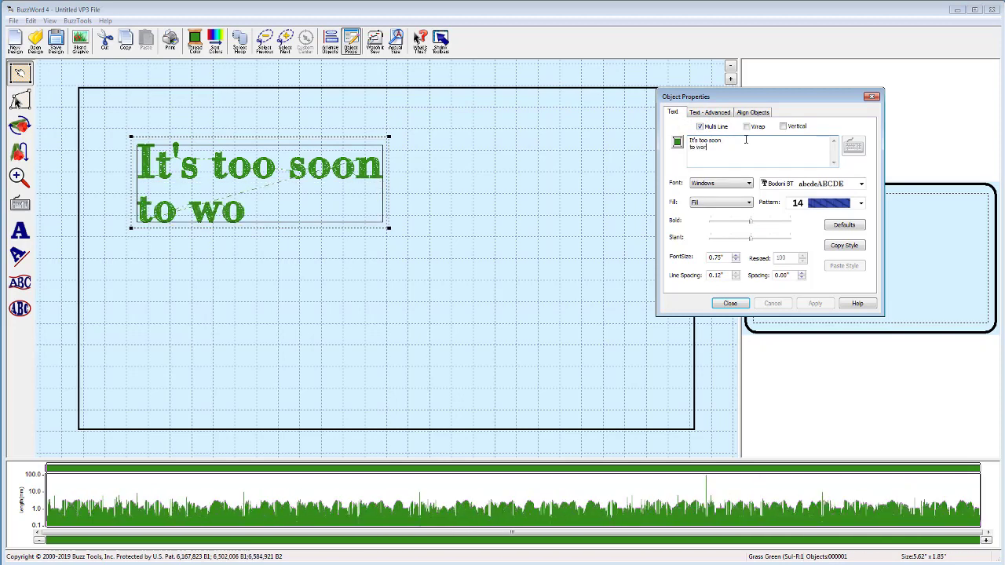
type("ry")
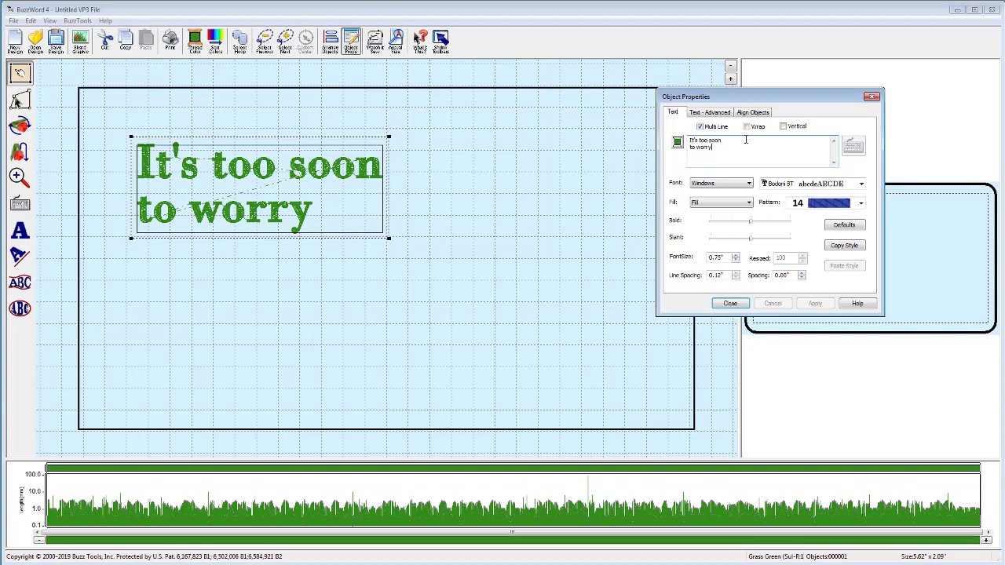
type(".")
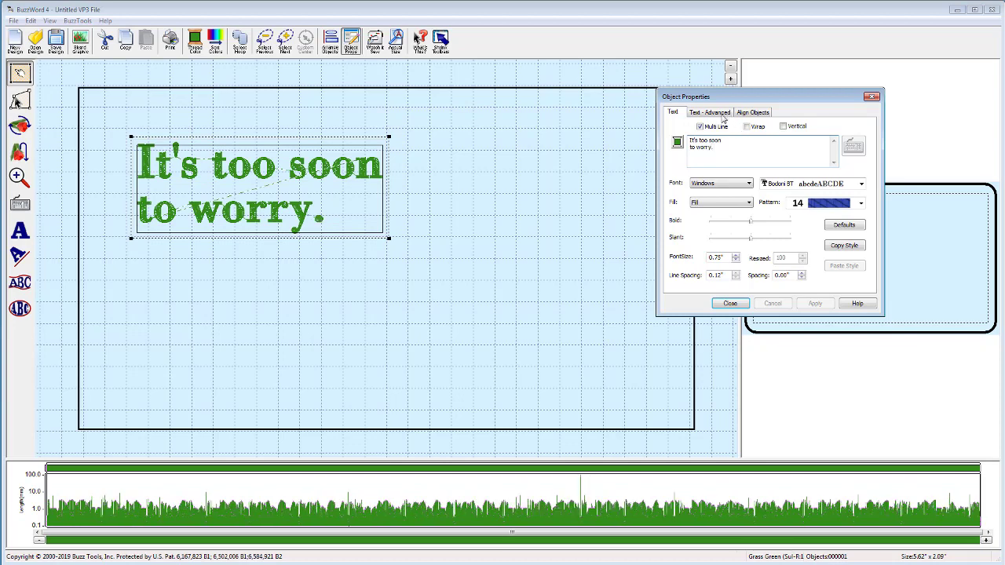
left_click(720, 116)
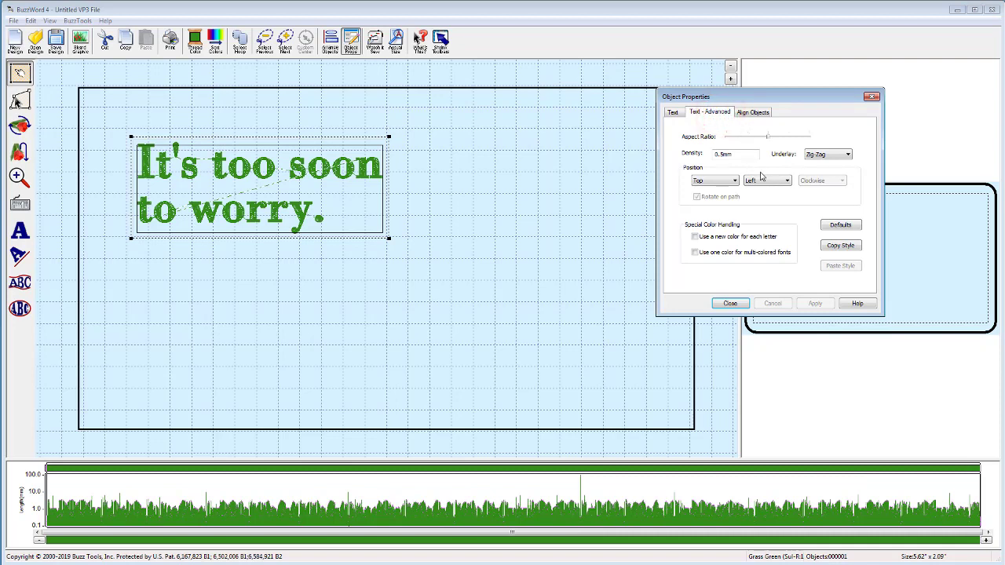
left_click(764, 179)
left_click(761, 197)
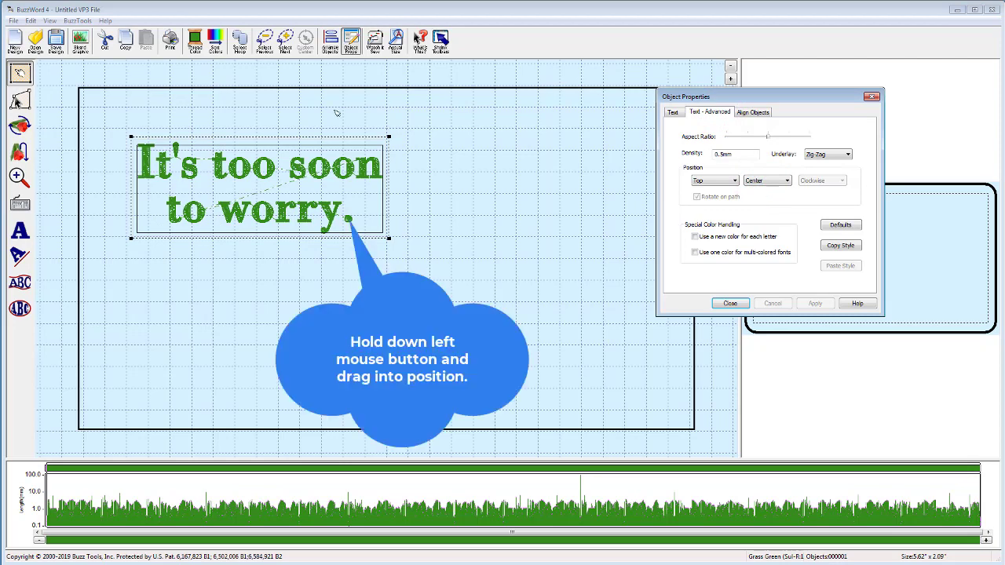
Step: Drag the two-line text block to near the top centre of the hoop
left_click_drag(322, 172, 422, 156)
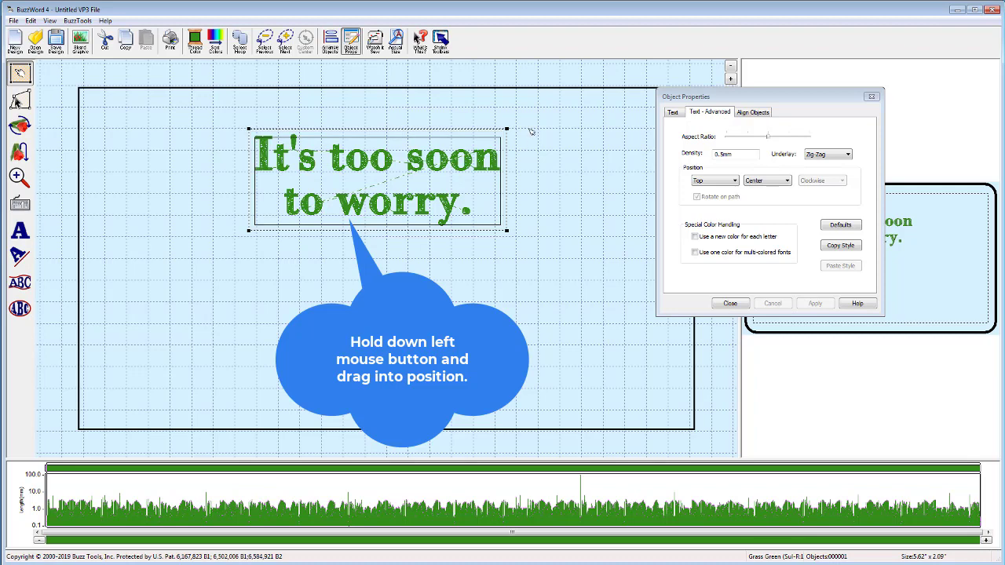
left_click(676, 112)
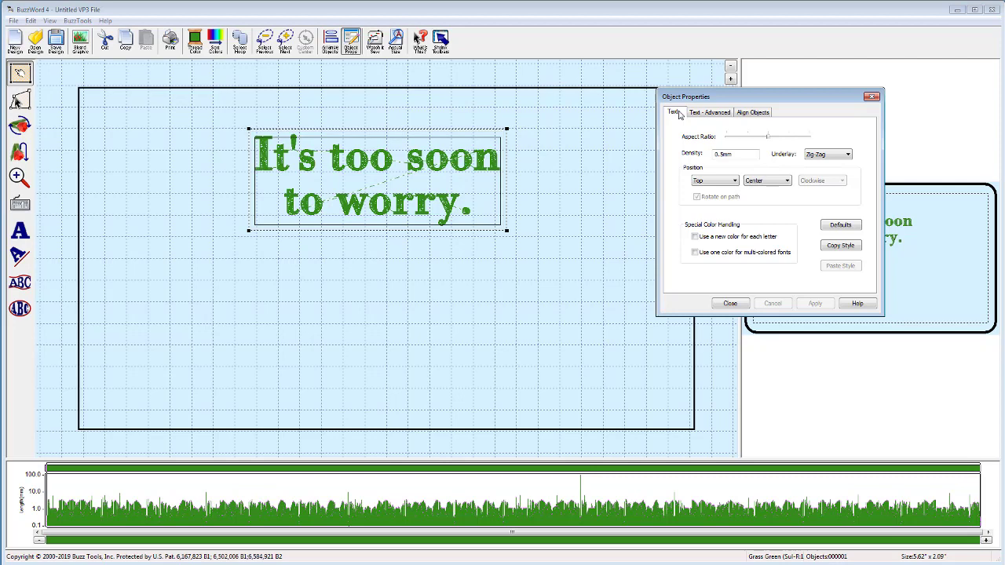
Step: Delete the 'to worry.' line and uncheck Multi Line, leaving only 'It's too soon'
left_click(679, 114)
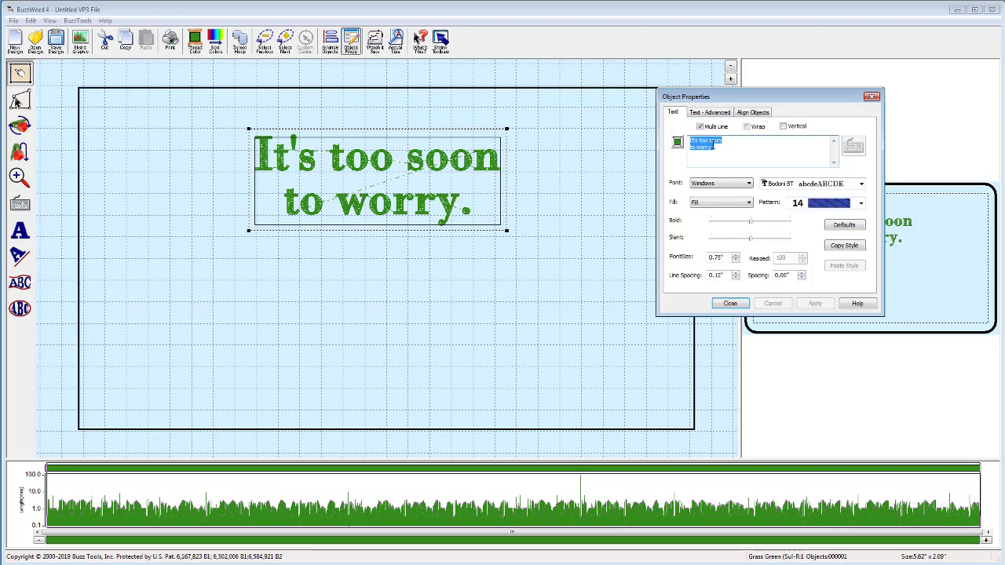
left_click(722, 151)
key("BackSpace")
key("BackSpace")
key("BackSpace")
key("BackSpace")
key("BackSpace")
key("BackSpace")
key("BackSpace")
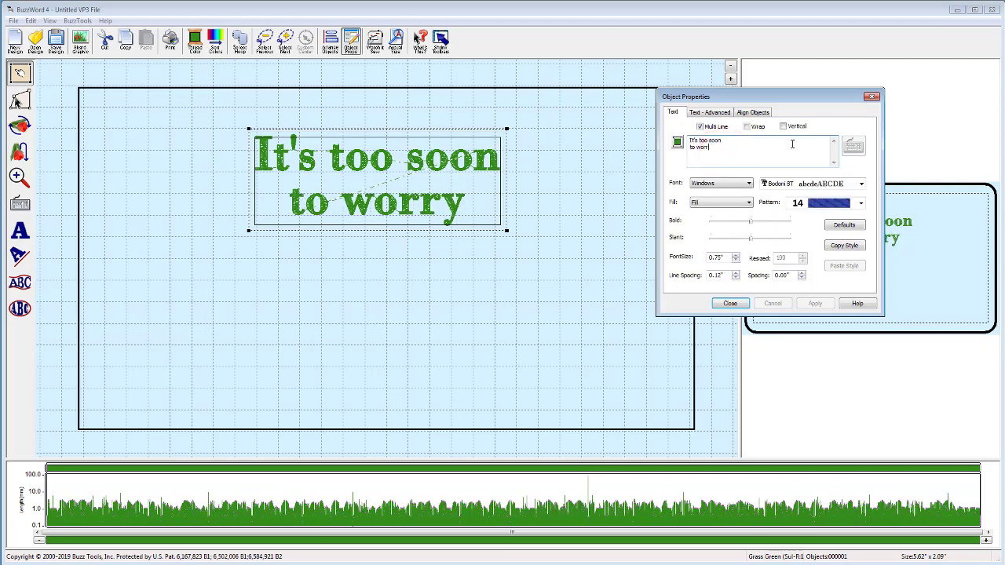
key("BackSpace")
key("BackSpace")
key("BackSpace")
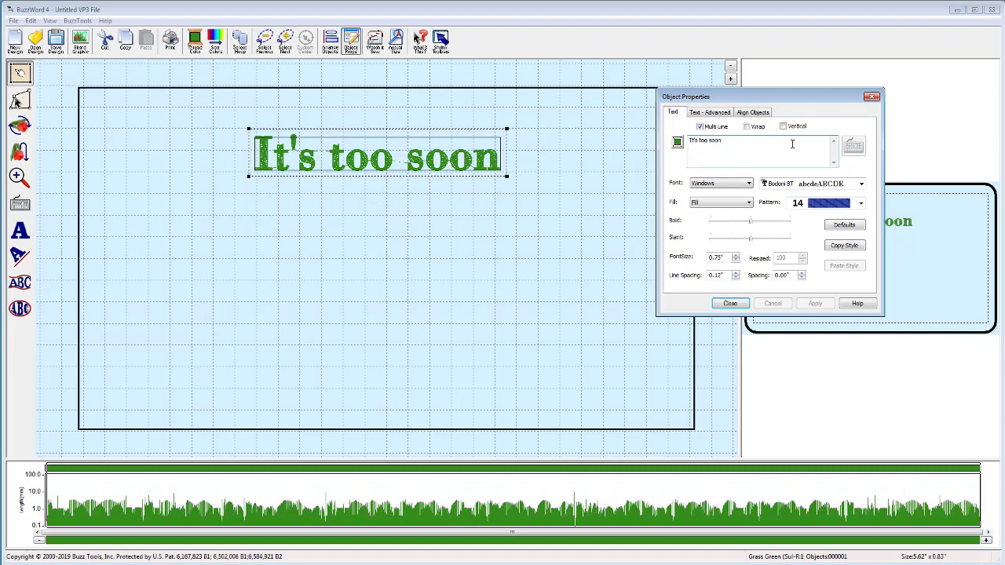
left_click(705, 127)
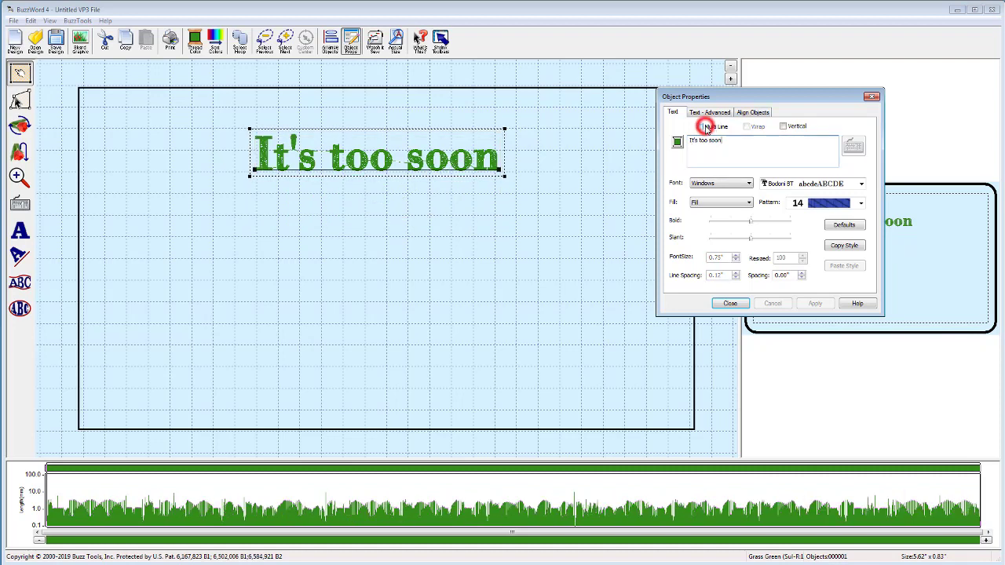
left_click(20, 230)
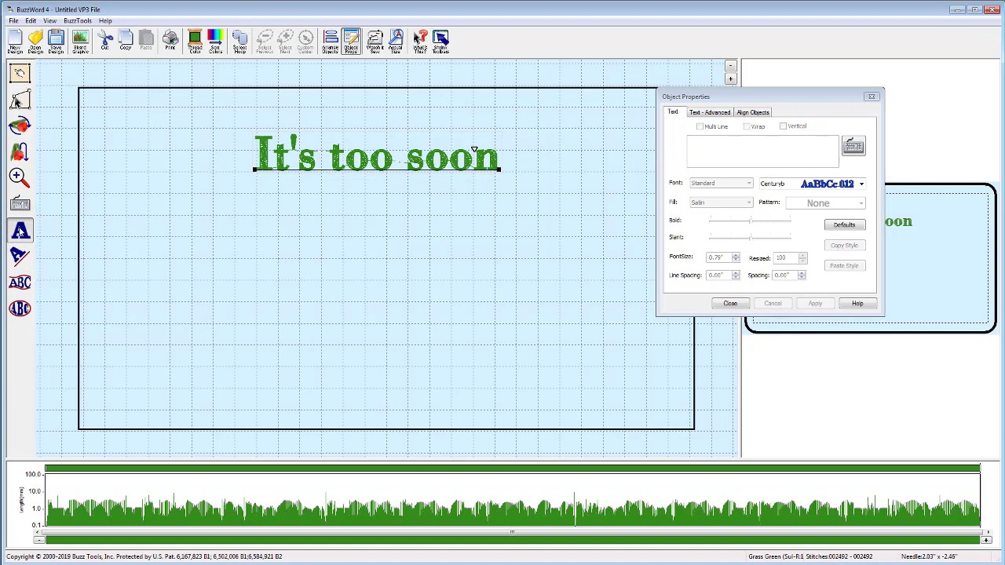
Step: Add a separate 'to worry!' text below, in Standard red-and-blue Lucida3d
left_click(245, 227)
type("t")
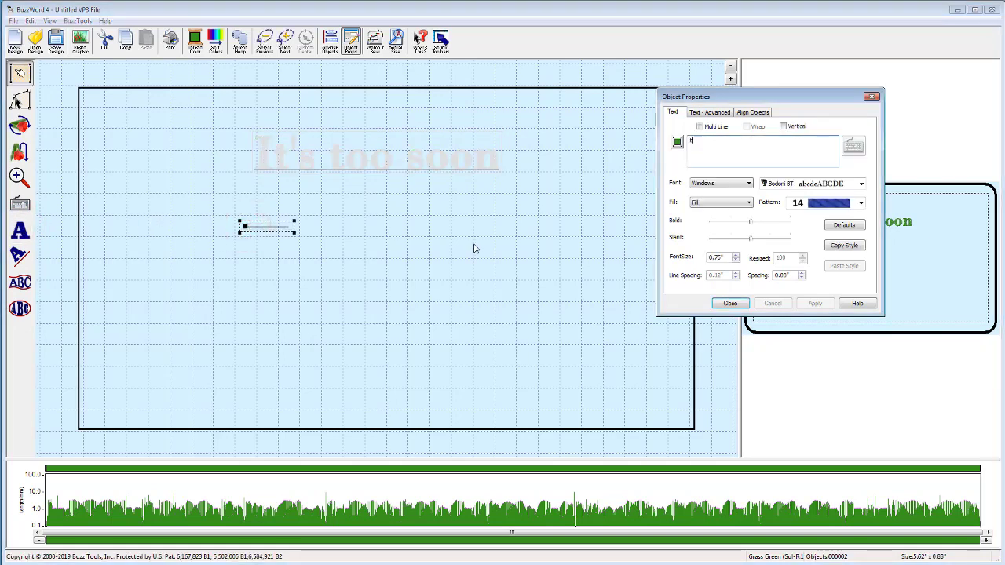
type("o worry")
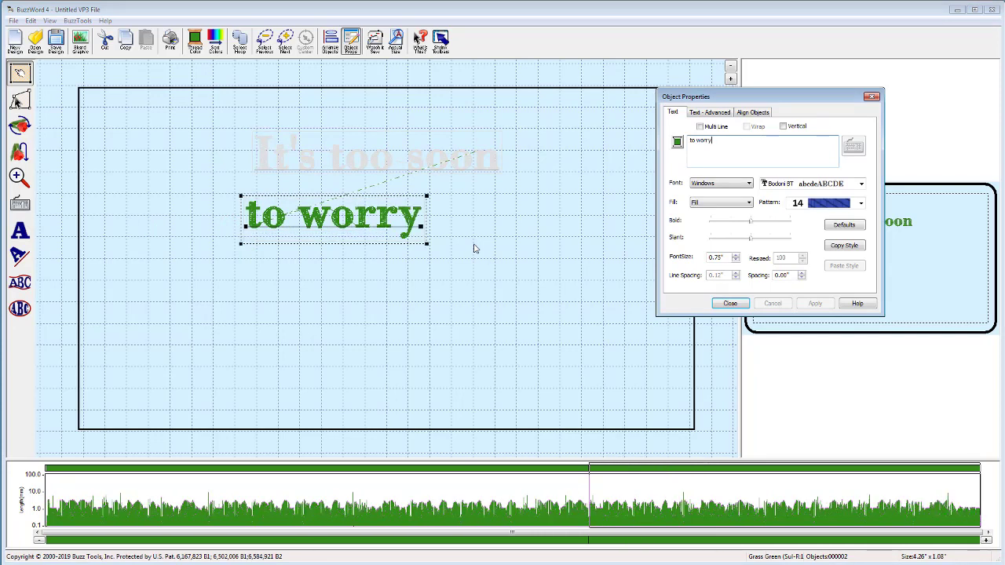
type("!")
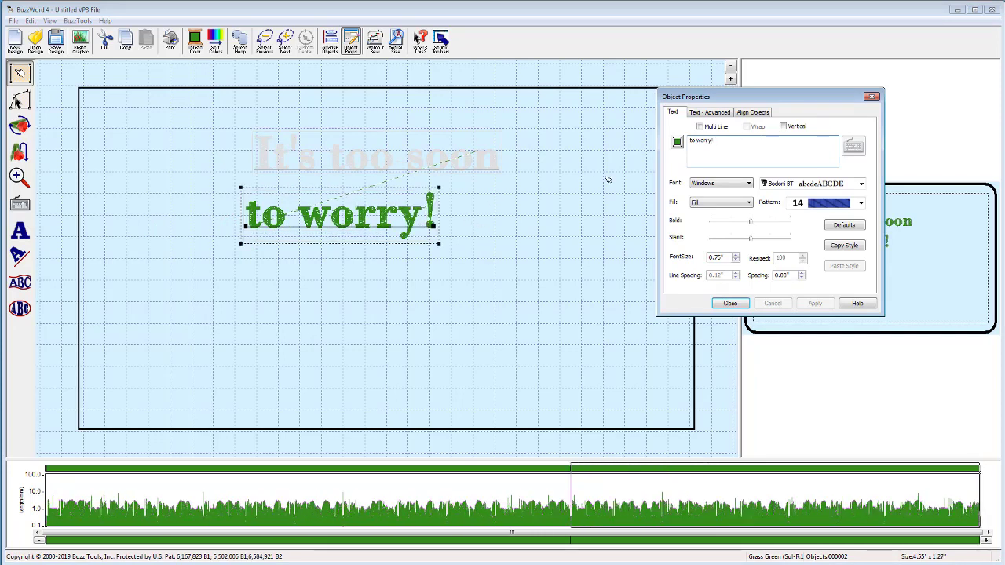
left_click(749, 185)
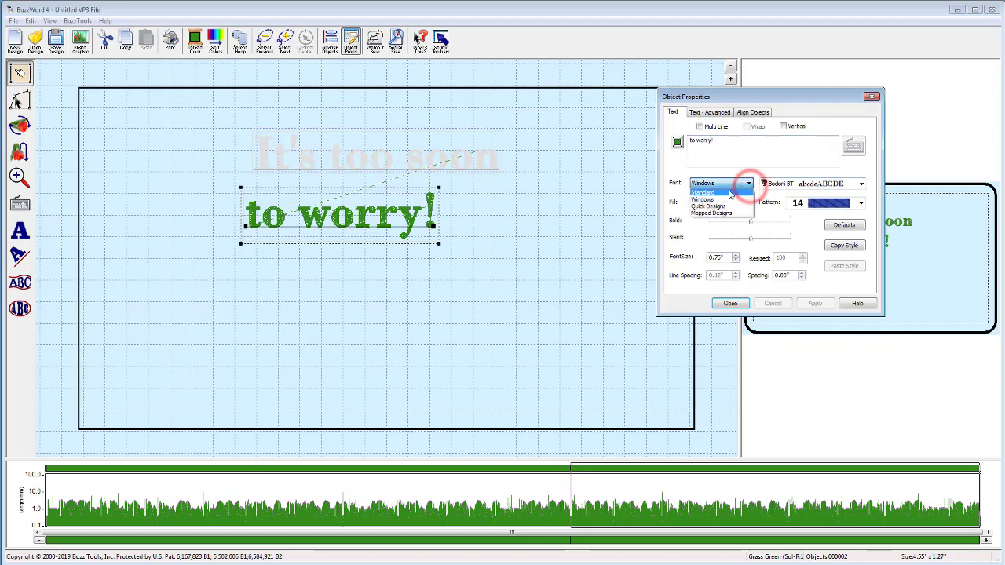
left_click(726, 192)
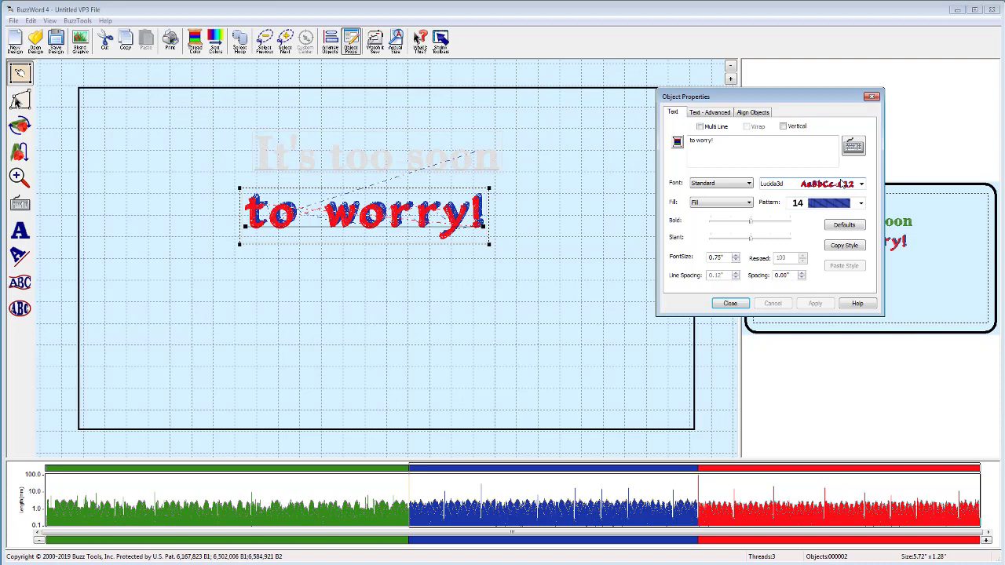
Step: Copy the 'to worry!' style onto 'It's too soon', then select both text objects
left_click(850, 248)
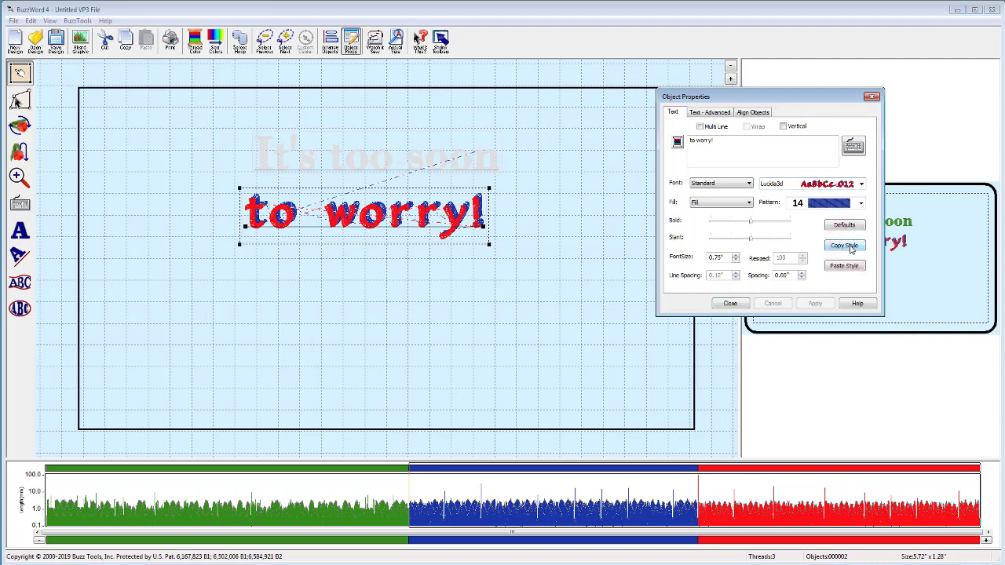
left_click(464, 154)
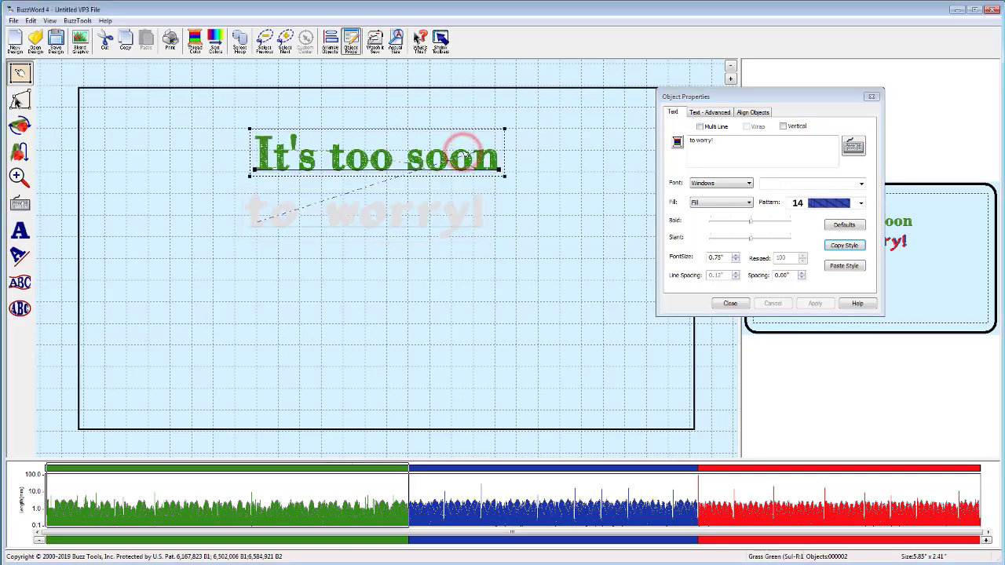
left_click(838, 270)
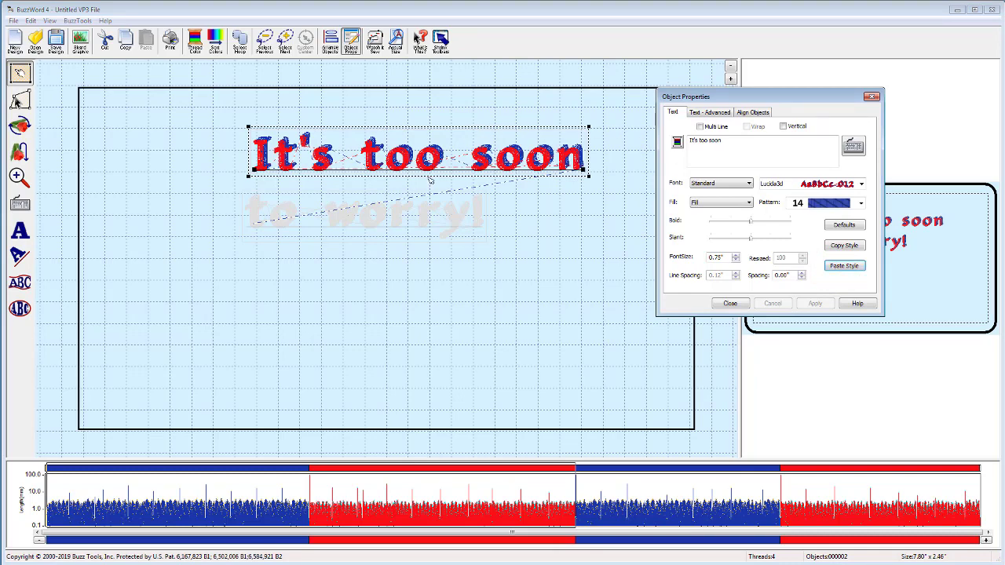
left_click(430, 222)
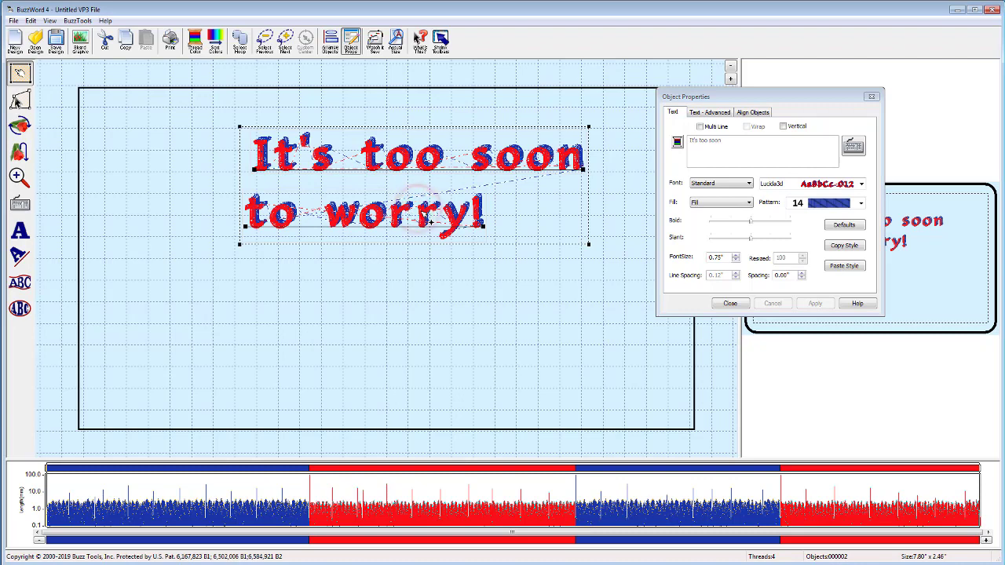
Step: Align the red and blue lines on their centres and move both down to the hoop centre
left_click(766, 113)
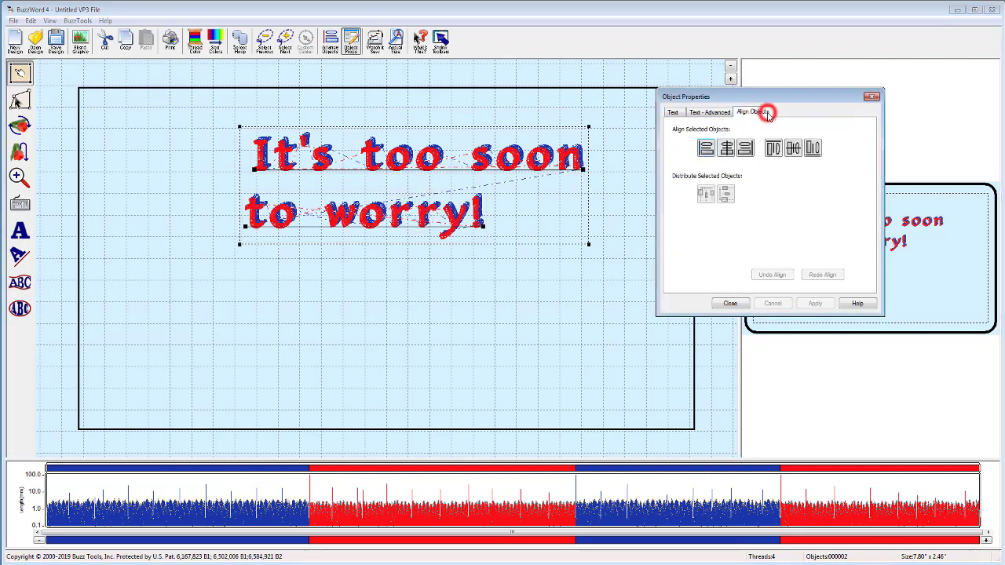
left_click(730, 151)
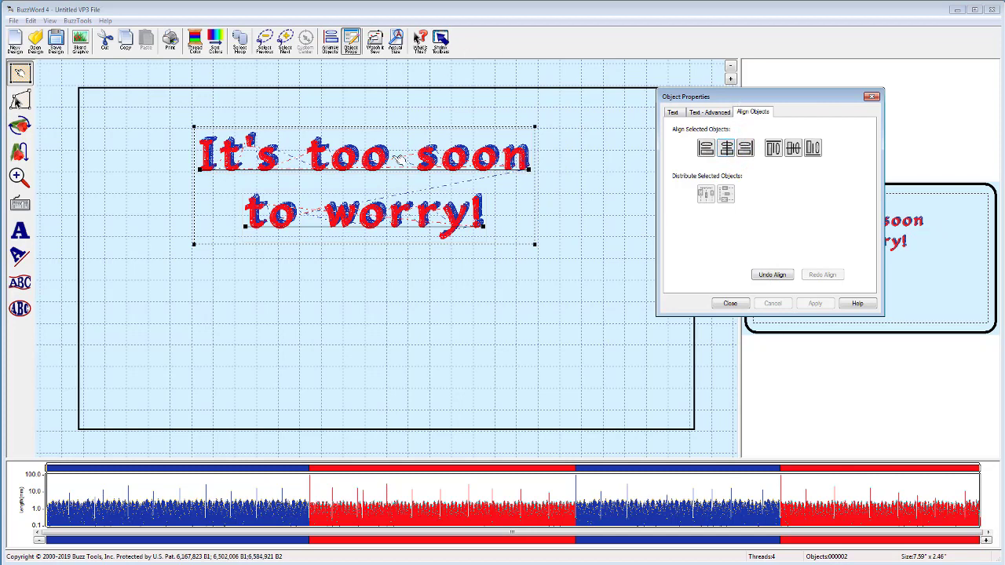
left_click_drag(392, 157, 400, 225)
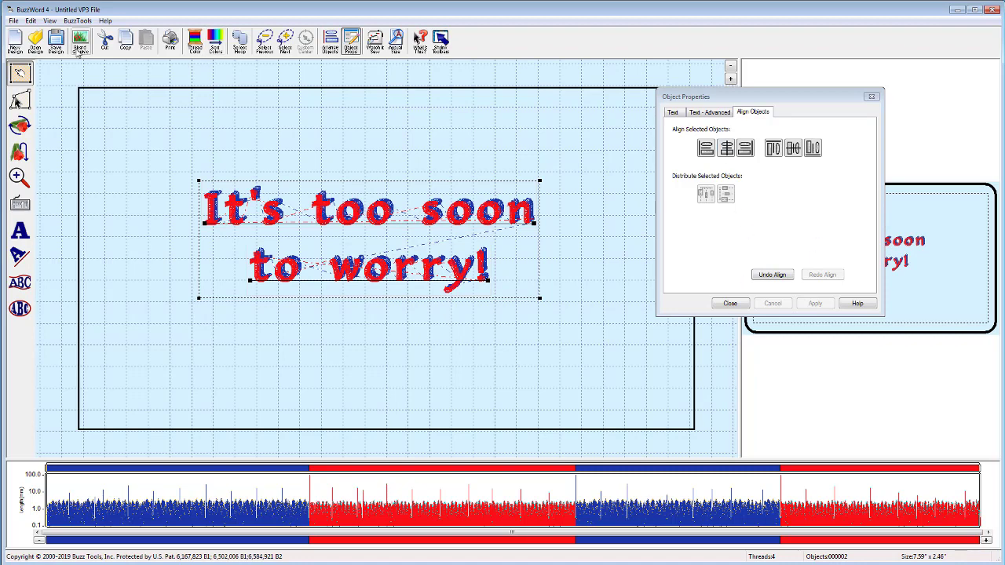
Step: Insert the +arrow.buz design at the end of the current design
left_click(12, 21)
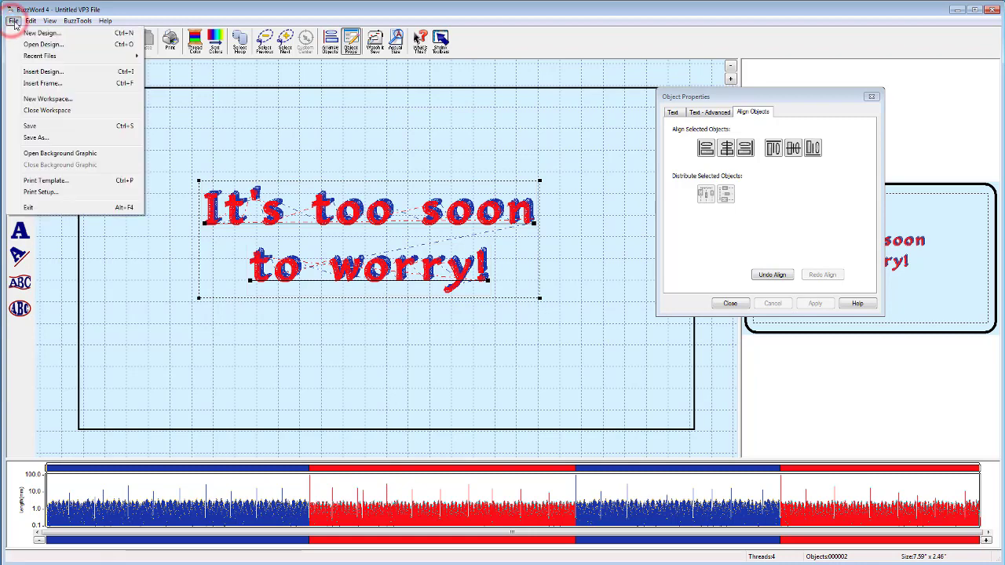
left_click(45, 73)
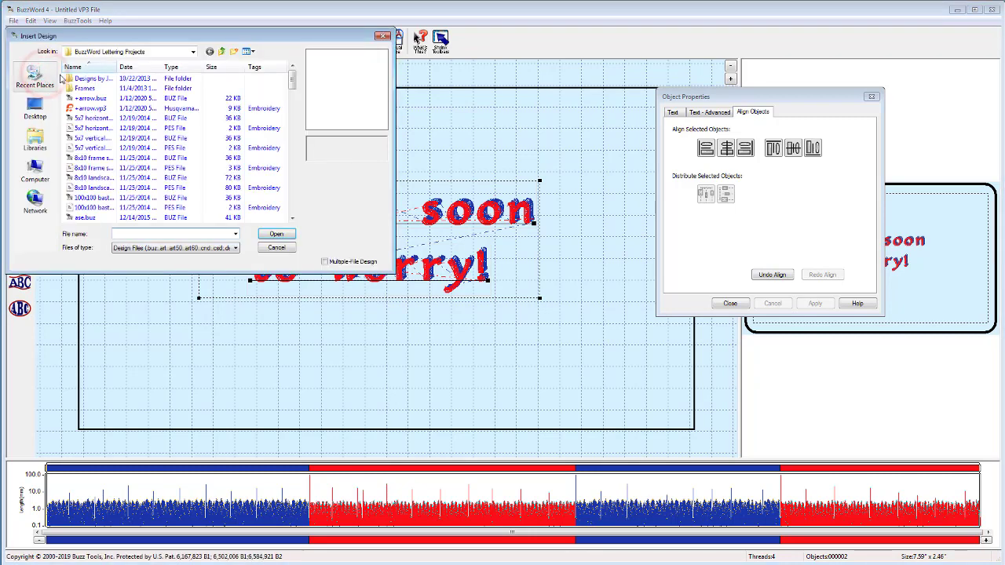
left_click(93, 100)
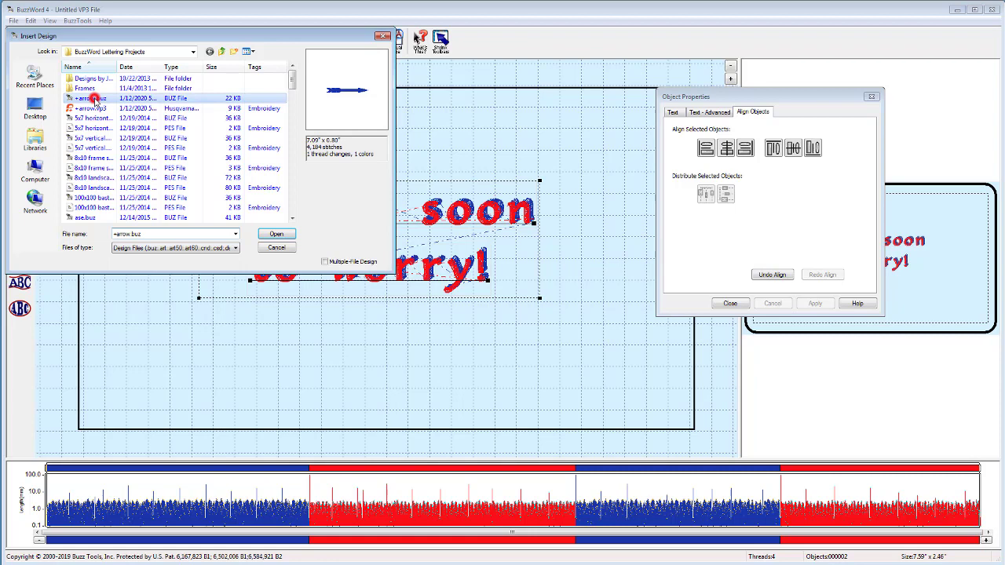
left_click(270, 237)
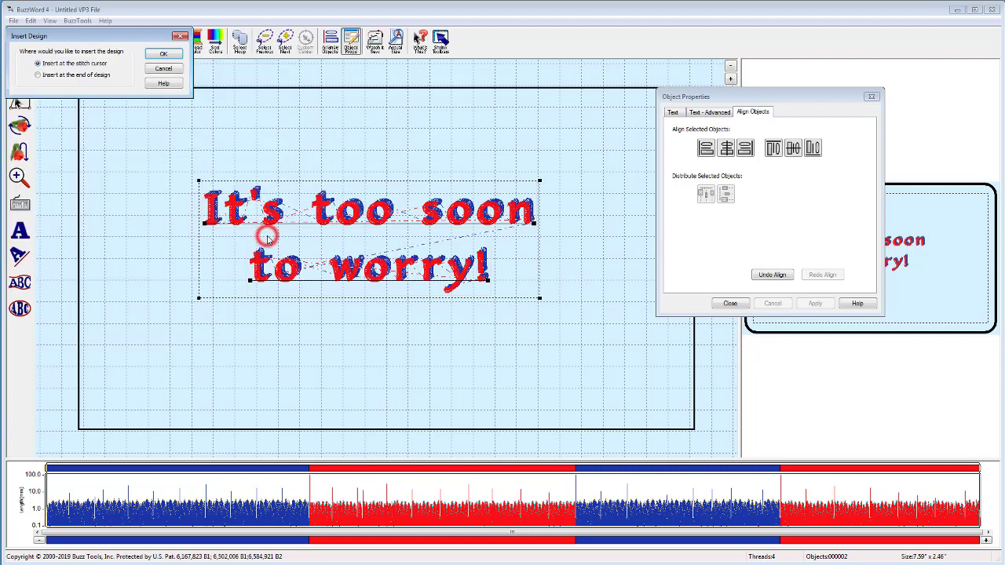
left_click(92, 75)
left_click(161, 54)
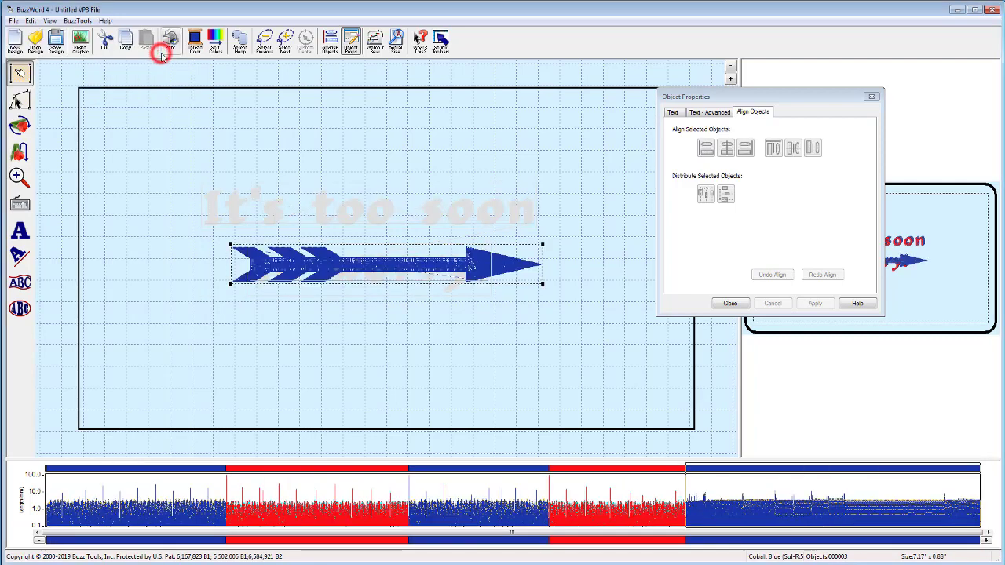
Step: Position the arrow between the text lines and move 'to worry!' lower beneath it
mouse_move(342, 267)
left_mouse_down()
mouse_move(338, 255)
mouse_move(333, 266)
left_mouse_up()
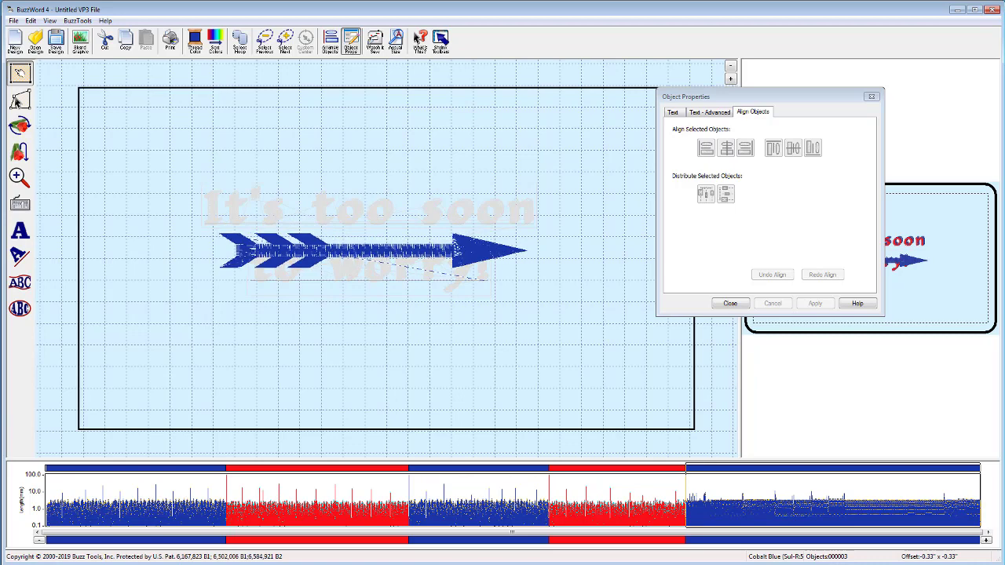
left_click(359, 284)
left_click_drag(358, 284, 352, 310)
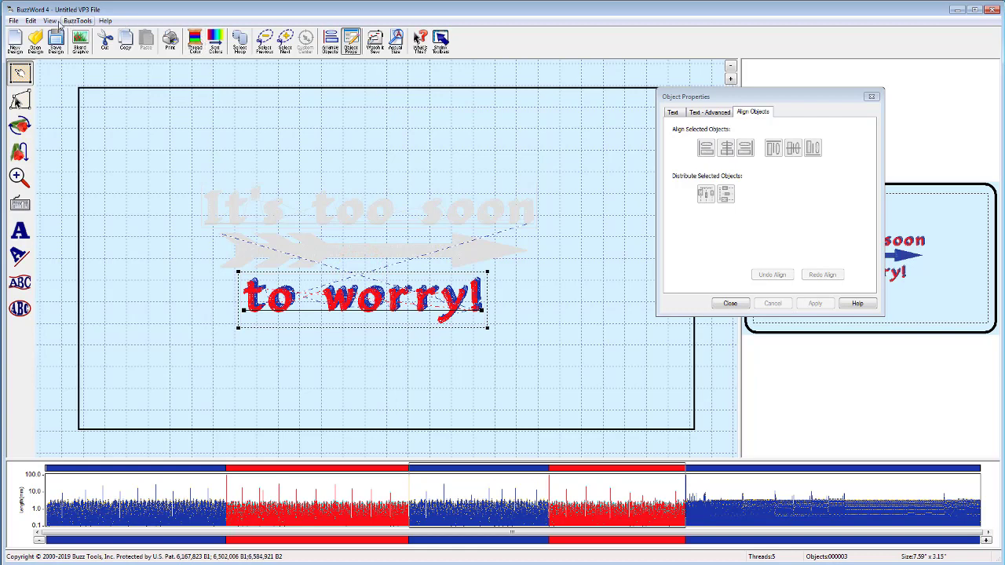
Step: Select all three objects and centre them both horizontally and vertically in the hoop
left_click(33, 21)
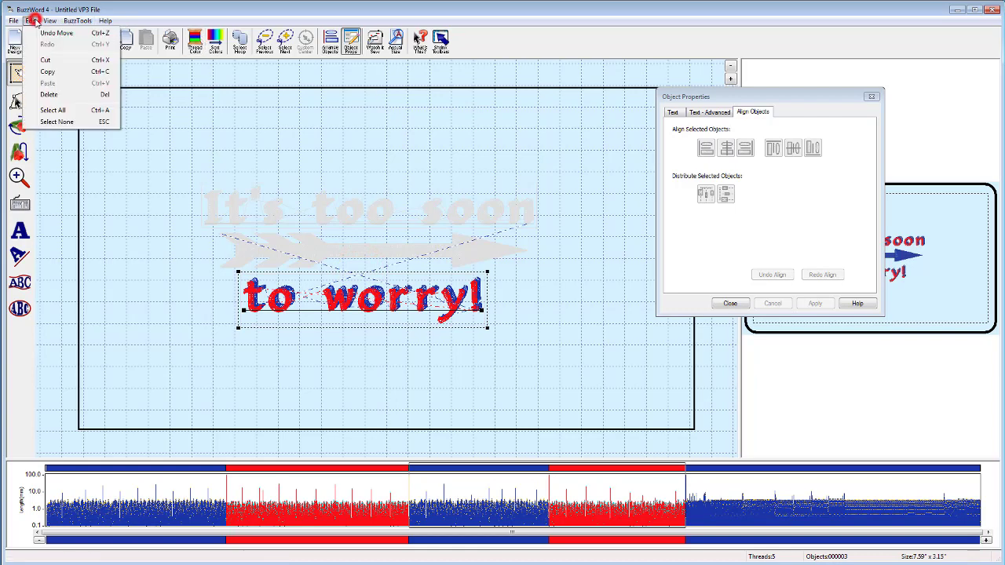
left_click(67, 111)
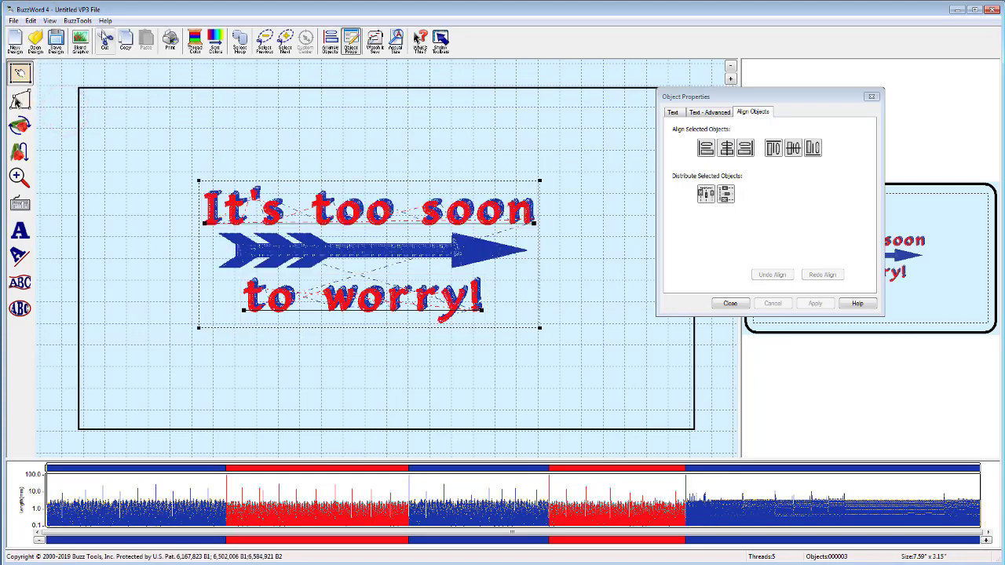
left_click(79, 20)
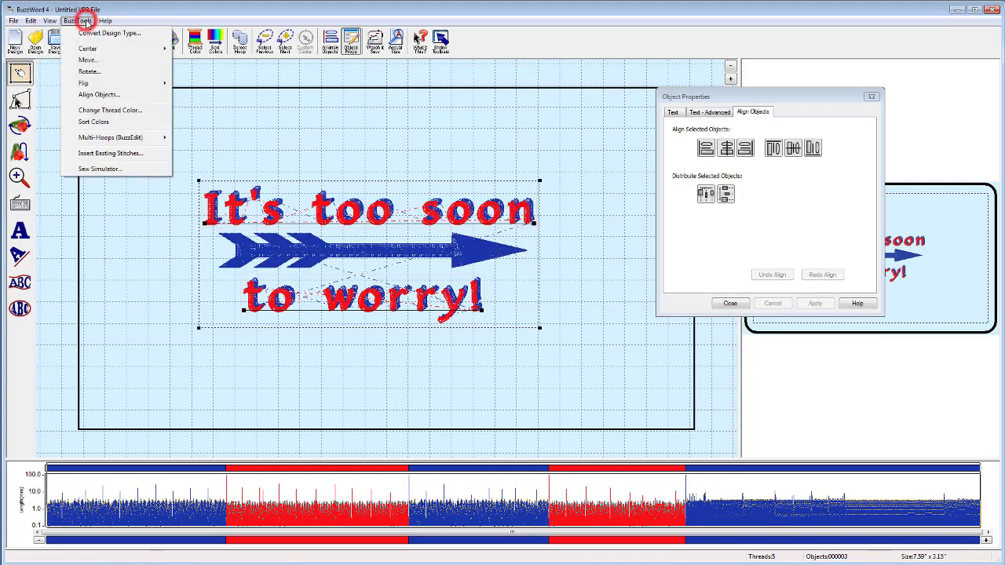
left_click(91, 48)
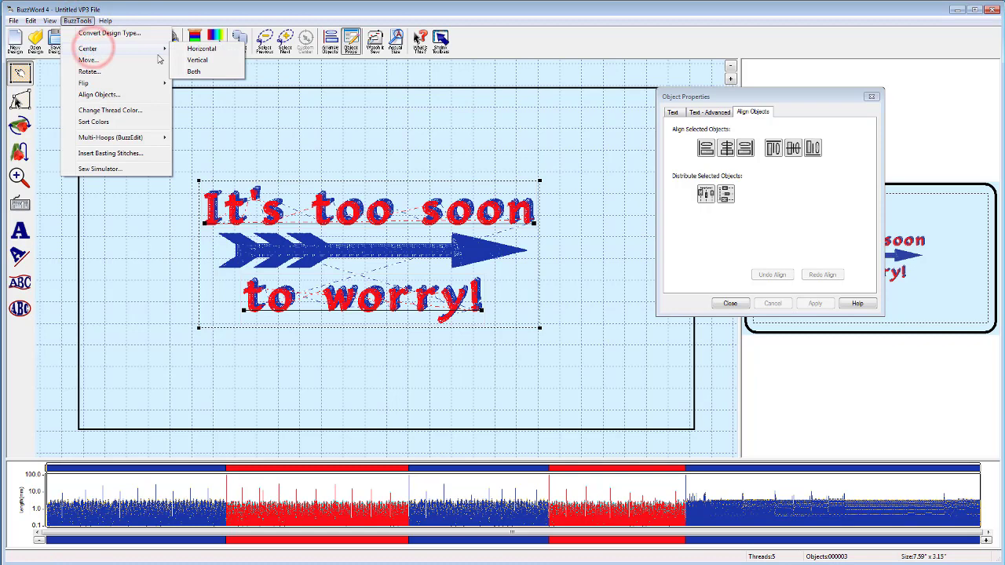
left_click(192, 71)
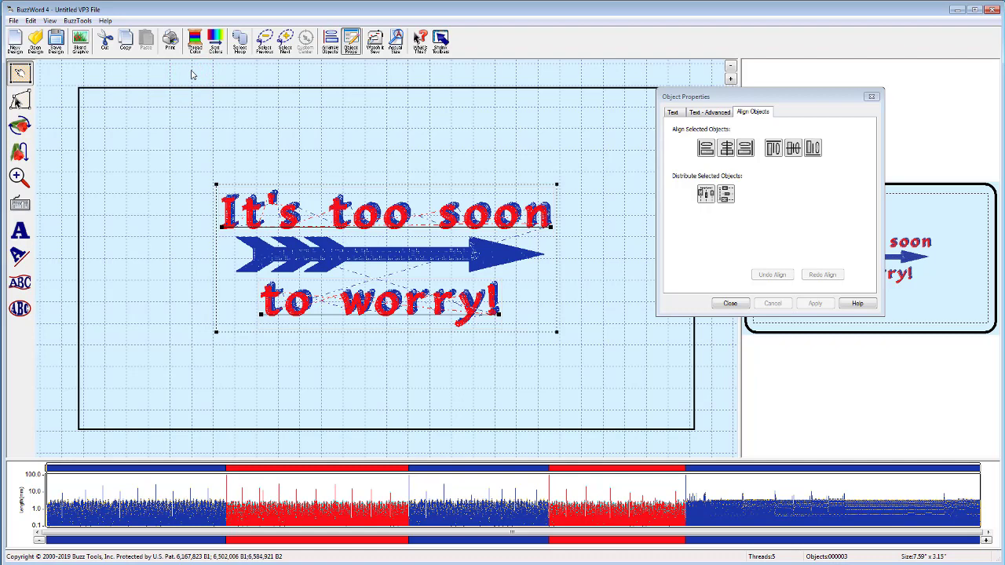
Step: Select only the 'It's too soon' line
left_click(389, 211)
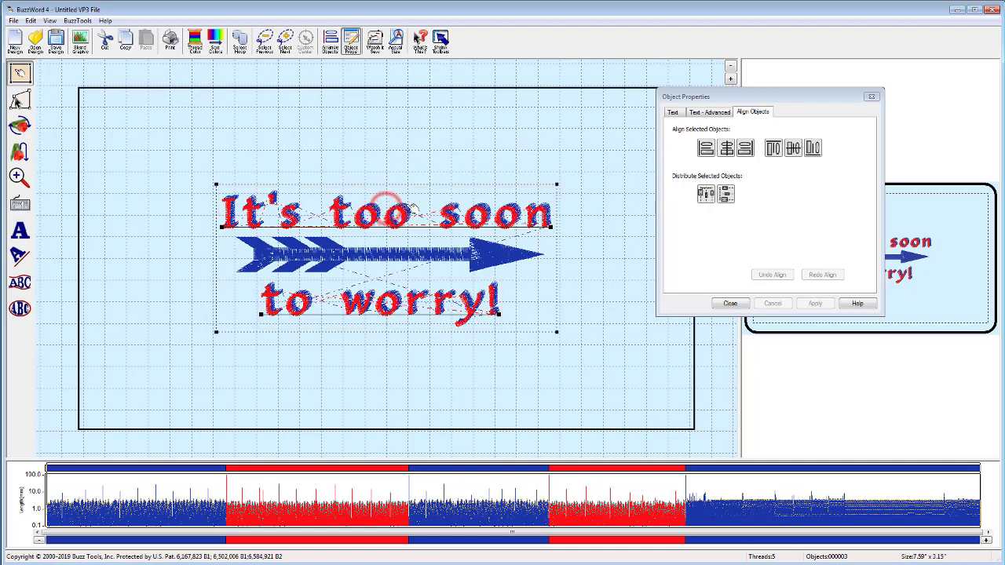
left_click(461, 164)
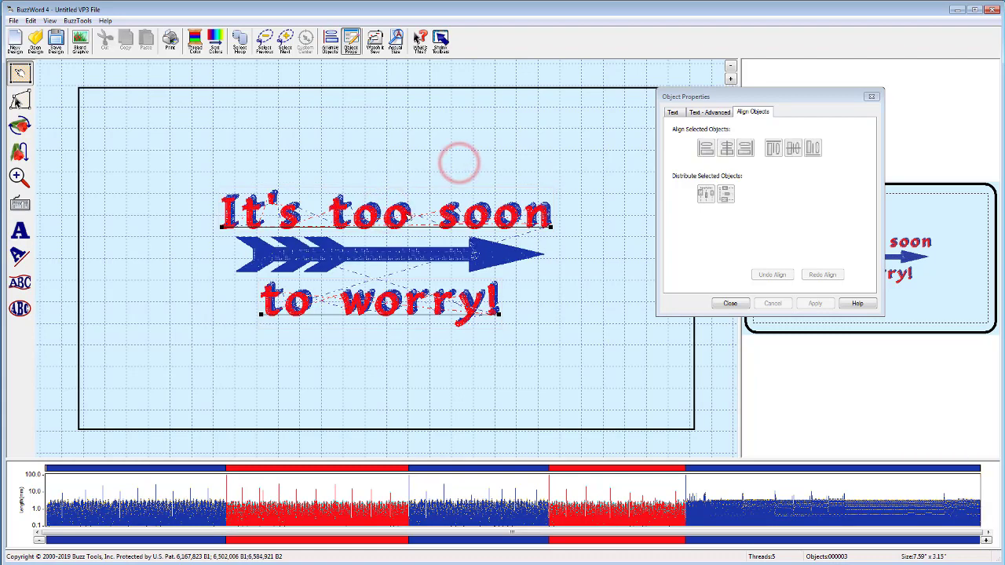
left_click(409, 212)
Step: Change 'It's too soon' to the Lucida font and close the Object Properties window
left_click(673, 112)
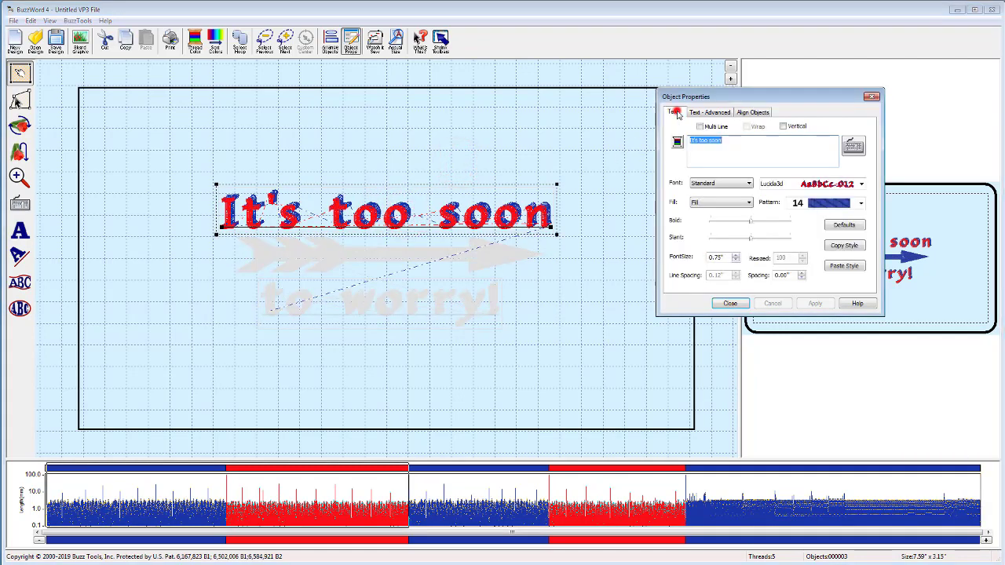
left_click(861, 184)
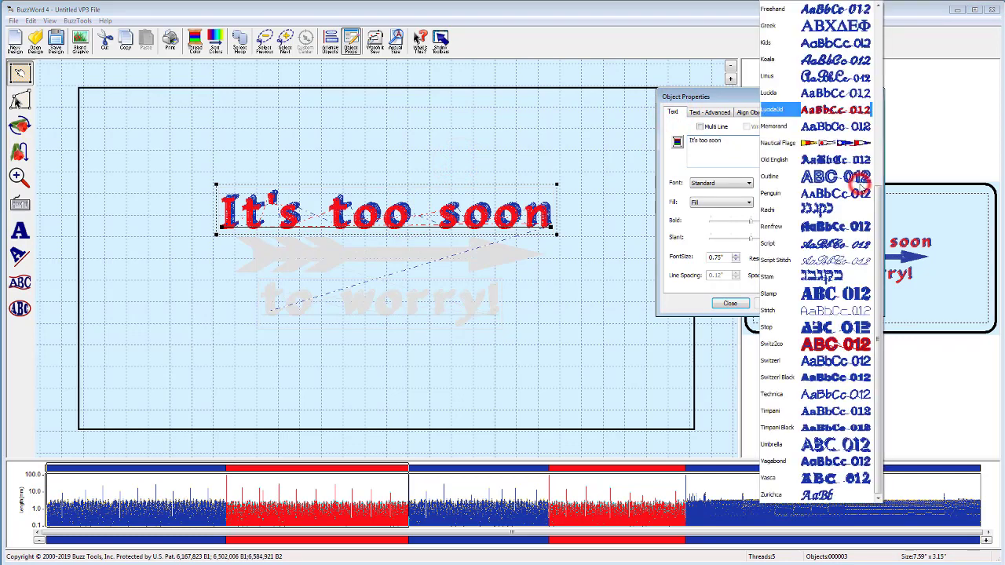
left_click(830, 95)
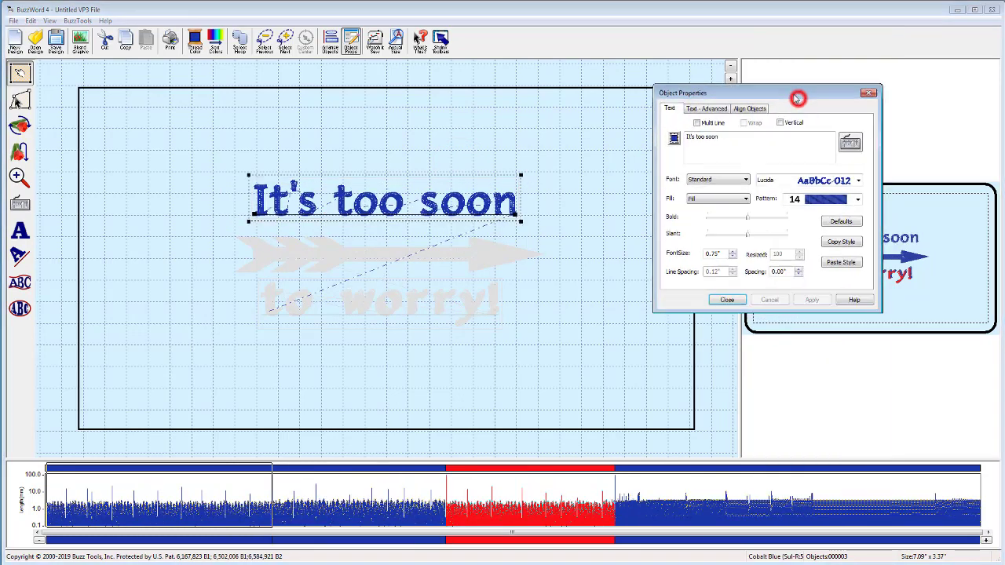
left_click_drag(800, 98, 712, 20)
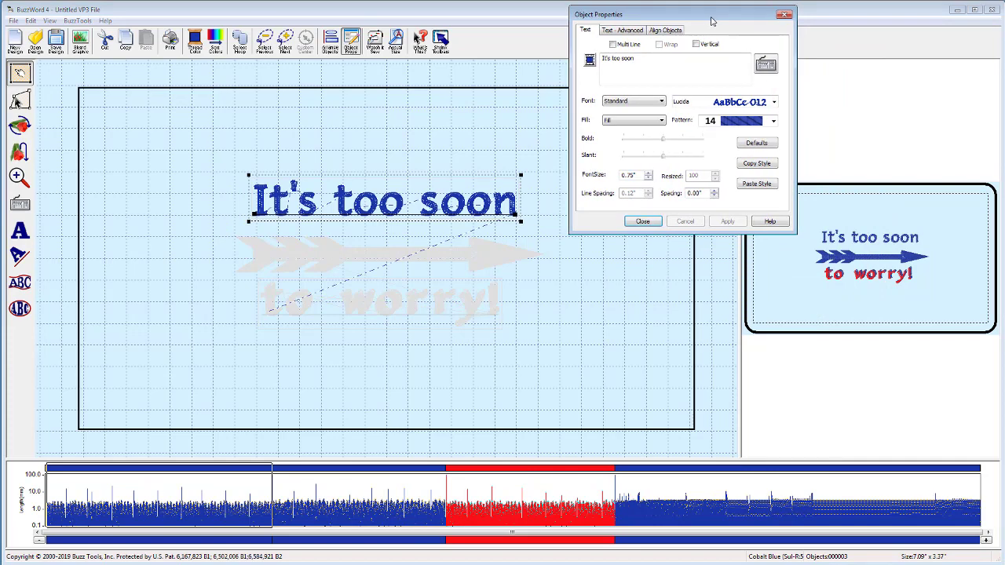
left_click(784, 16)
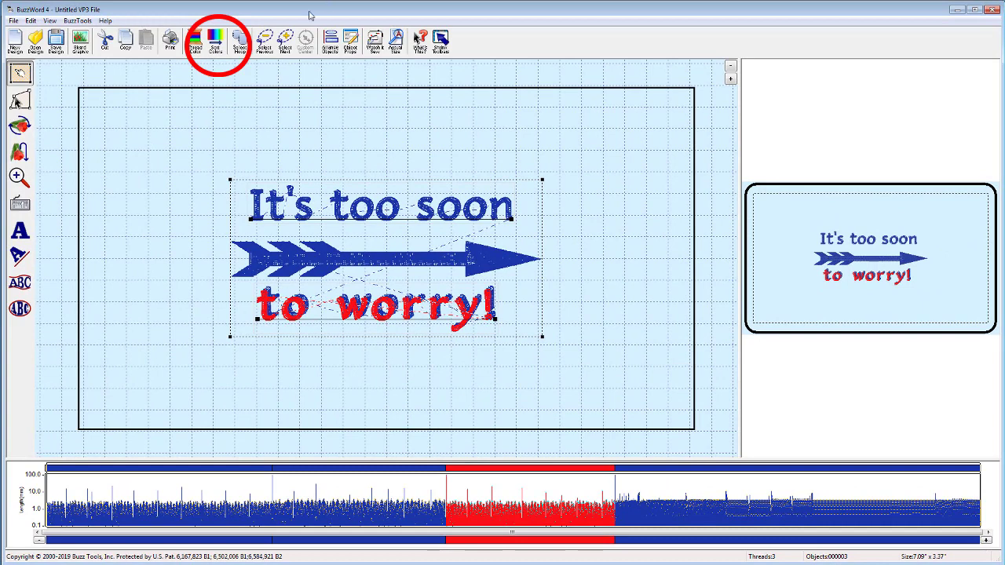
Step: Sort thread colours across the whole design so blue sews first and red last
left_click(215, 40)
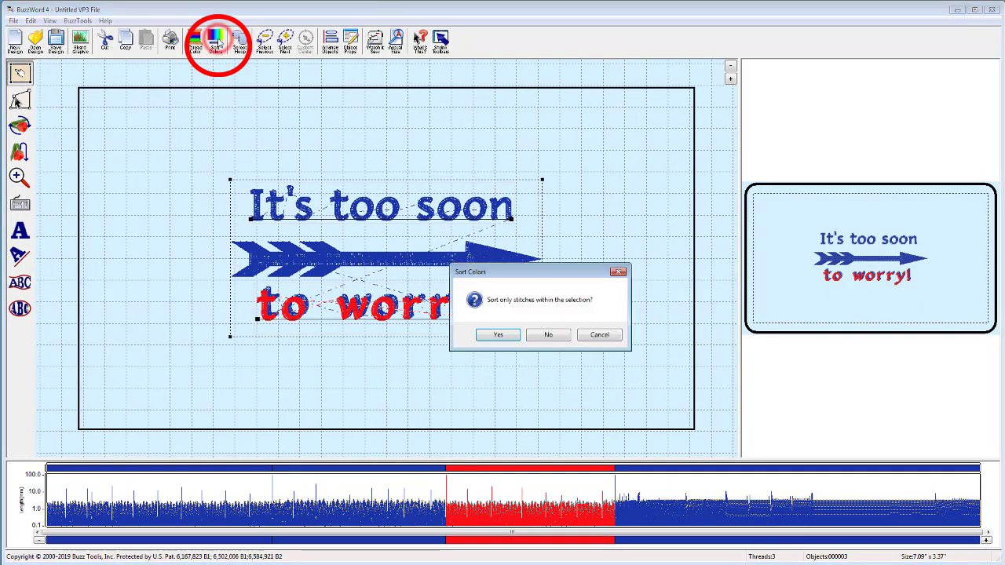
left_click(548, 336)
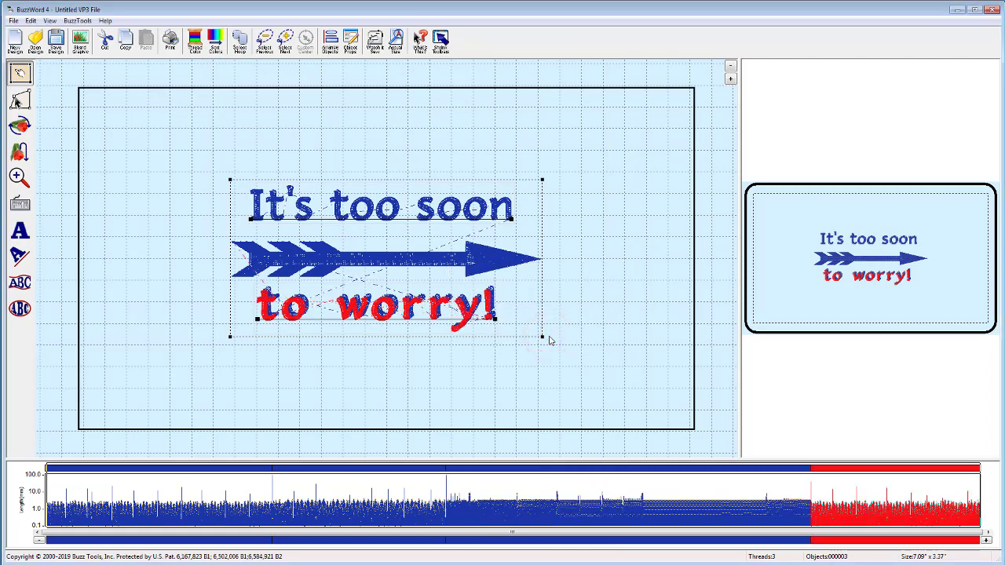
Step: Preview the stitching in Watch-n-Sew, then undo the Lucida font change and colour sort
left_click(376, 39)
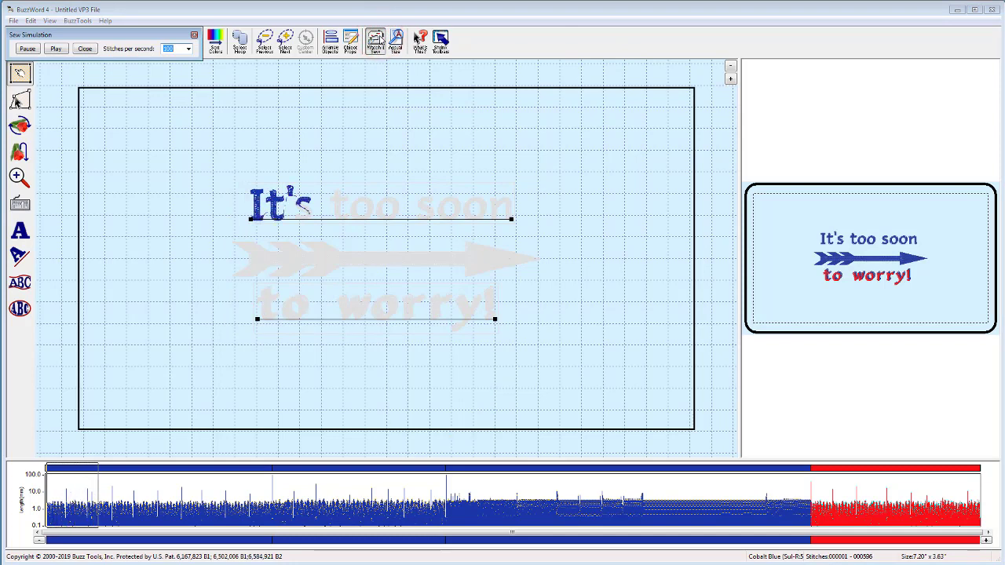
left_click(86, 49)
key("ctrl+z")
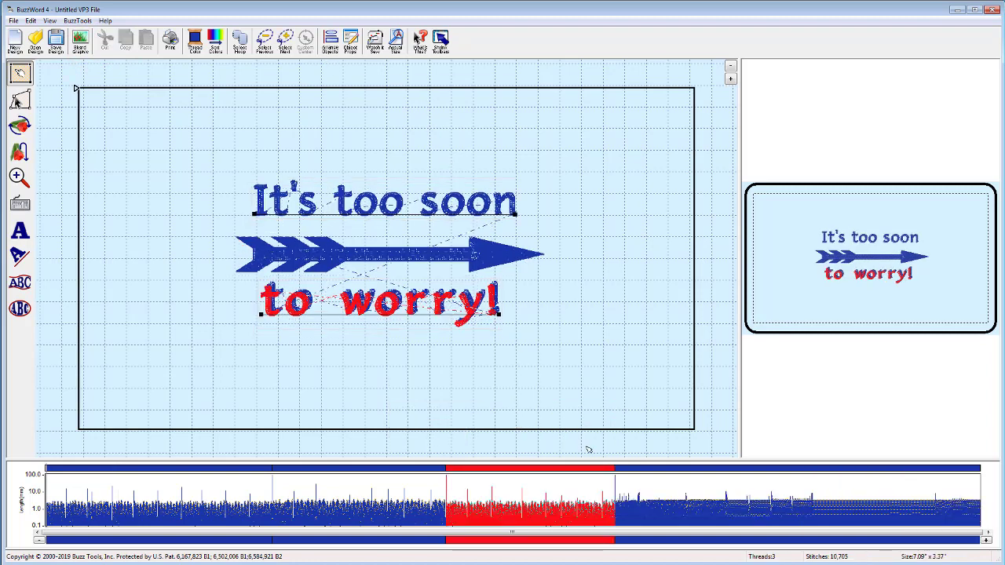
key("ctrl+z")
key("ctrl+y")
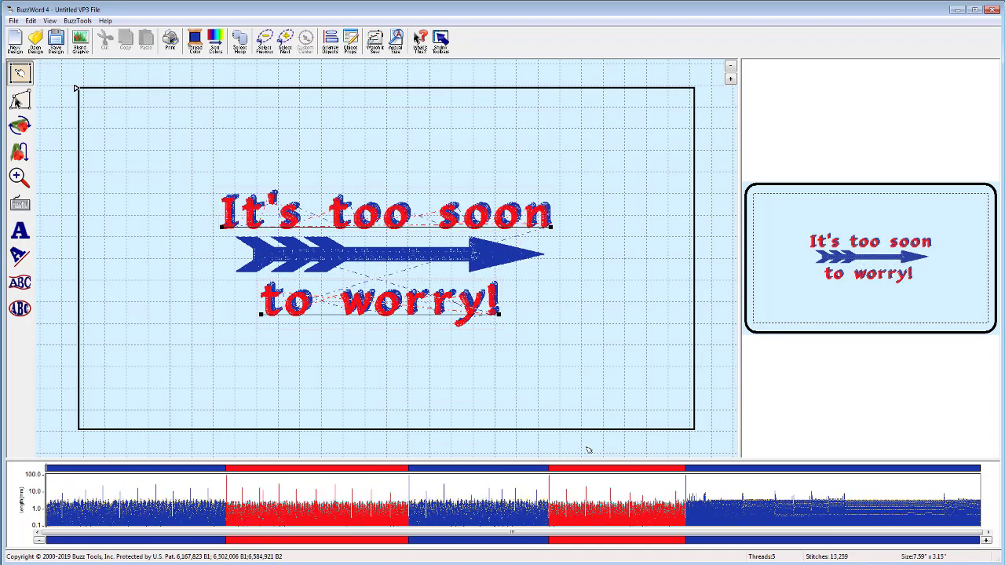